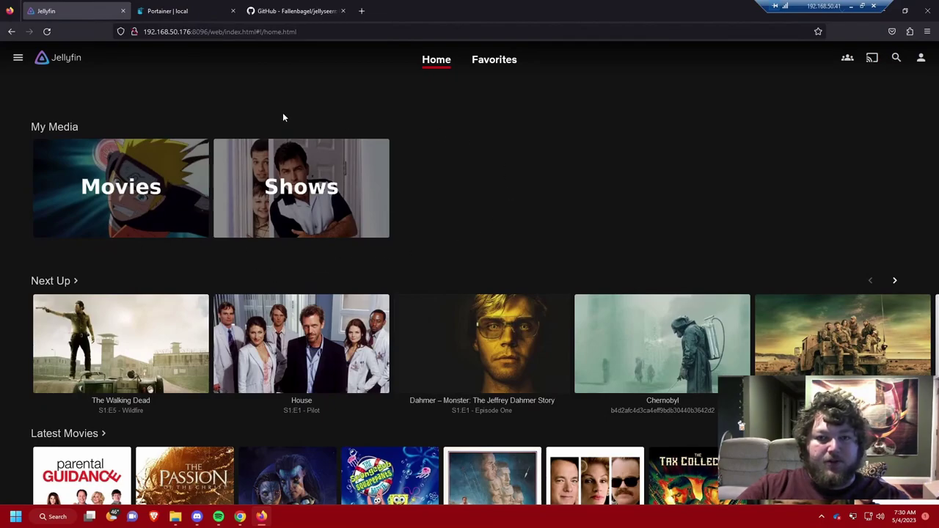
Scroll over the Jellyfin home libraries, then return to Portainer's 'jelly' template results.
{"action": "scroll", "coordinate": [329, 205], "scroll_direction": "down", "scroll_amount": 5}
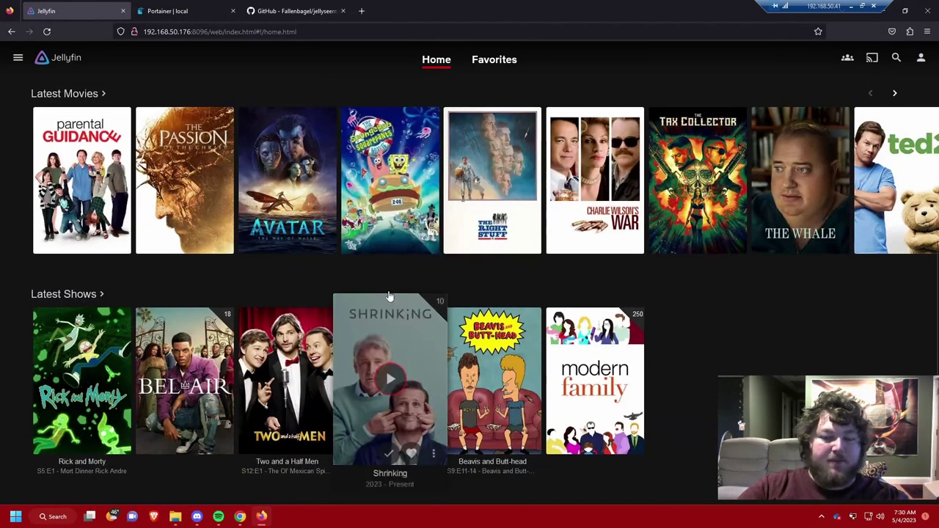
{"action": "scroll", "coordinate": [389, 297], "scroll_direction": "up", "scroll_amount": 5}
{"action": "left_click", "coordinate": [168, 10]}
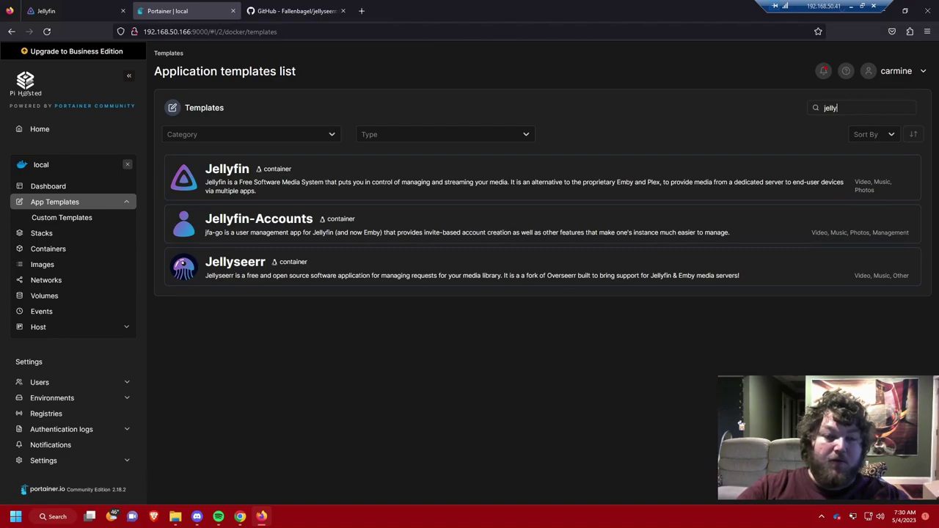
Read through the Fallenbagel/jellyseerr README features and installation sections, then scroll back to the file list.
{"action": "left_click", "coordinate": [293, 11]}
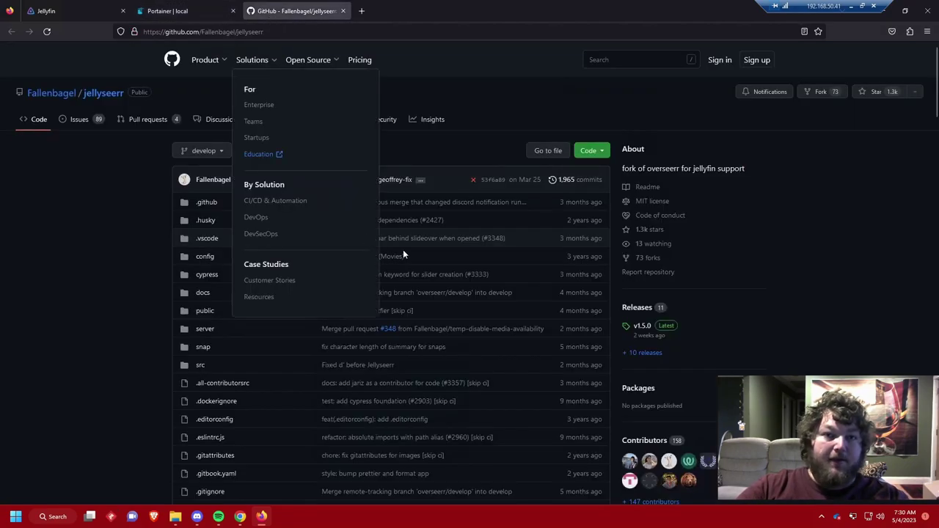
{"action": "scroll", "coordinate": [117, 249], "scroll_direction": "down", "scroll_amount": 15}
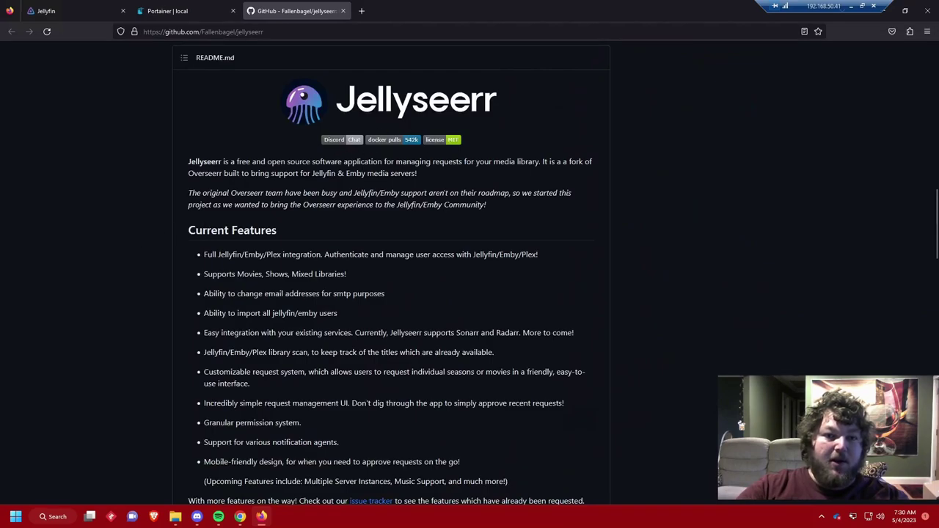
{"action": "scroll", "coordinate": [287, 248], "scroll_direction": "down", "scroll_amount": 3}
{"action": "scroll", "coordinate": [287, 249], "scroll_direction": "down", "scroll_amount": 5}
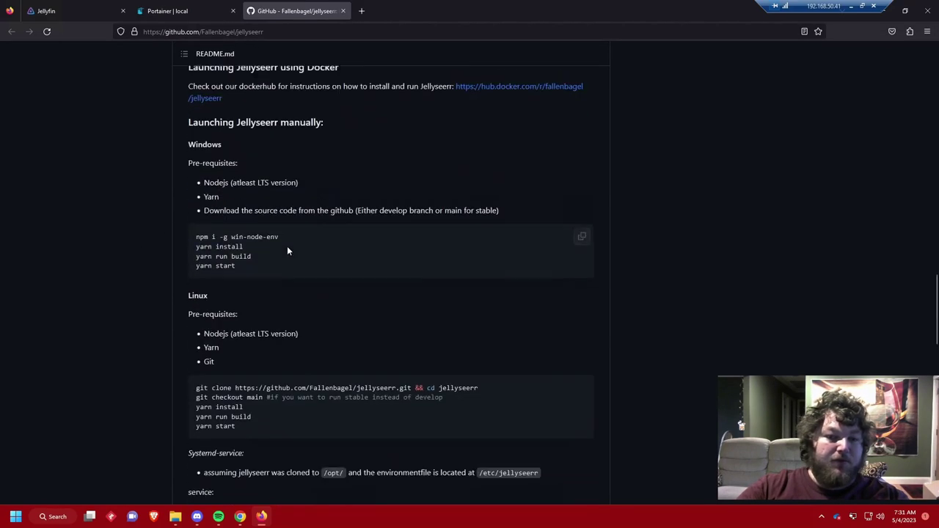
{"action": "scroll", "coordinate": [287, 246], "scroll_direction": "up", "scroll_amount": 1}
{"action": "scroll", "coordinate": [285, 261], "scroll_direction": "down", "scroll_amount": 3}
{"action": "scroll", "coordinate": [284, 269], "scroll_direction": "up", "scroll_amount": 12}
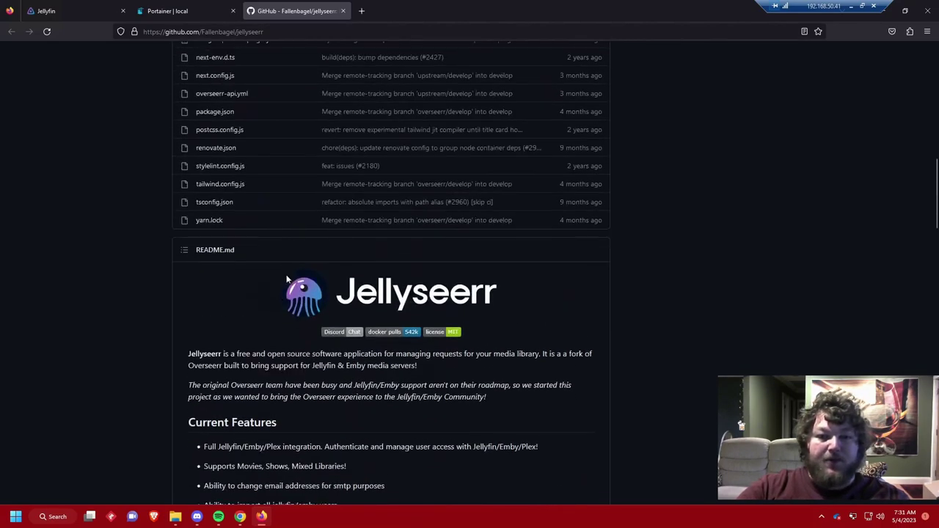
{"action": "scroll", "coordinate": [282, 262], "scroll_direction": "down", "scroll_amount": 3}
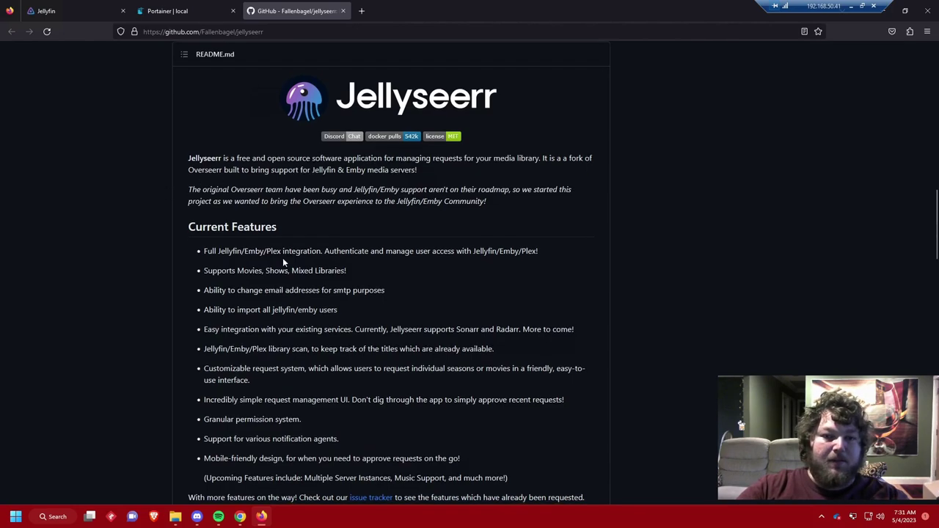
{"action": "scroll", "coordinate": [283, 260], "scroll_direction": "down", "scroll_amount": 5}
{"action": "scroll", "coordinate": [283, 260], "scroll_direction": "down", "scroll_amount": 2}
{"action": "scroll", "coordinate": [274, 275], "scroll_direction": "down", "scroll_amount": 15}
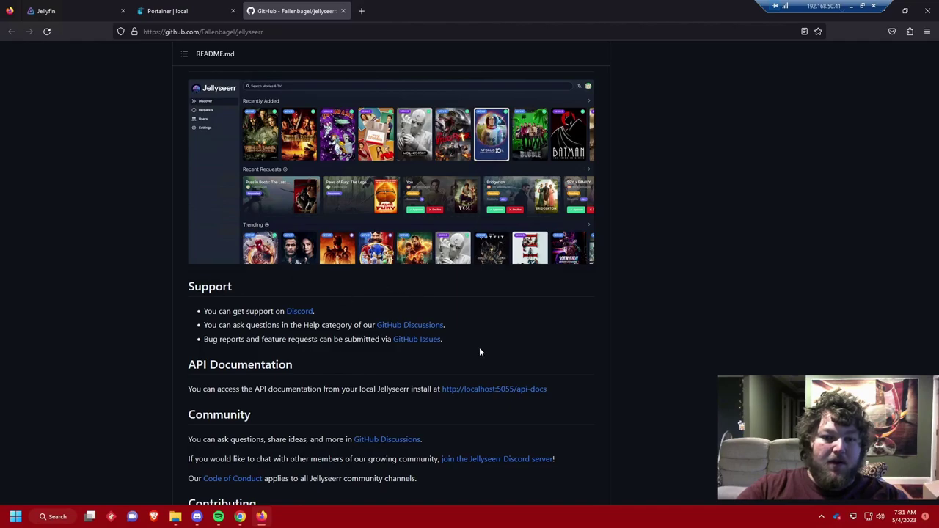
{"action": "scroll", "coordinate": [463, 350], "scroll_direction": "down", "scroll_amount": 4}
{"action": "scroll", "coordinate": [455, 344], "scroll_direction": "up", "scroll_amount": 7}
{"action": "scroll", "coordinate": [462, 345], "scroll_direction": "up", "scroll_amount": 20}
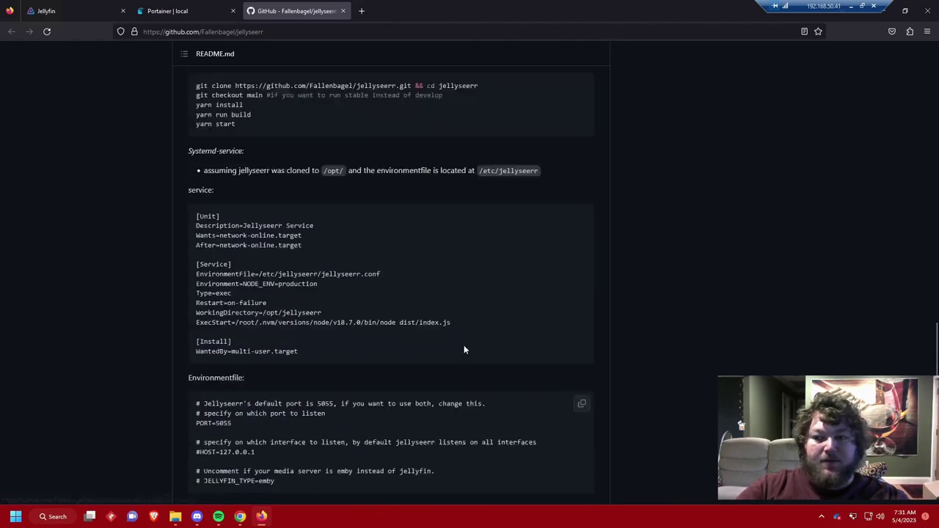
{"action": "scroll", "coordinate": [448, 335], "scroll_direction": "up", "scroll_amount": 10}
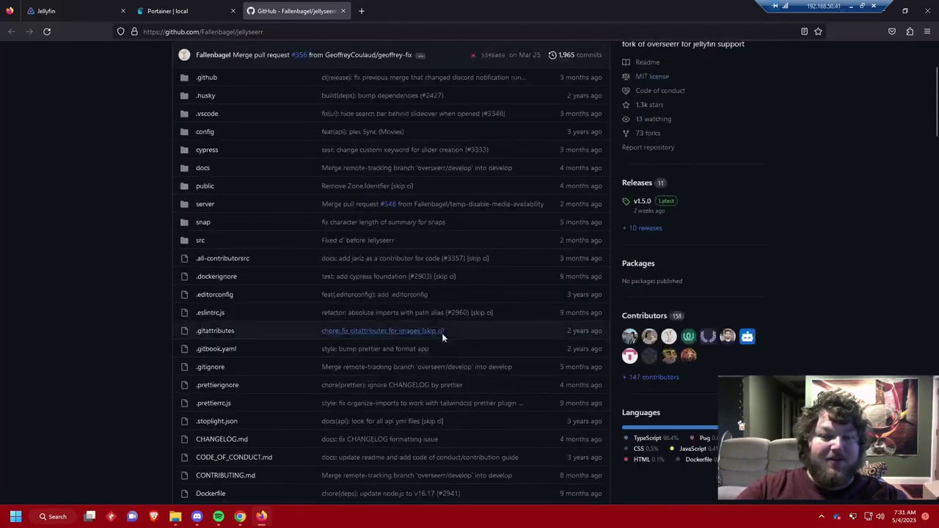
Deploy the Jellyseerr app template as a container publishing port 5055.
{"action": "left_click", "coordinate": [176, 9]}
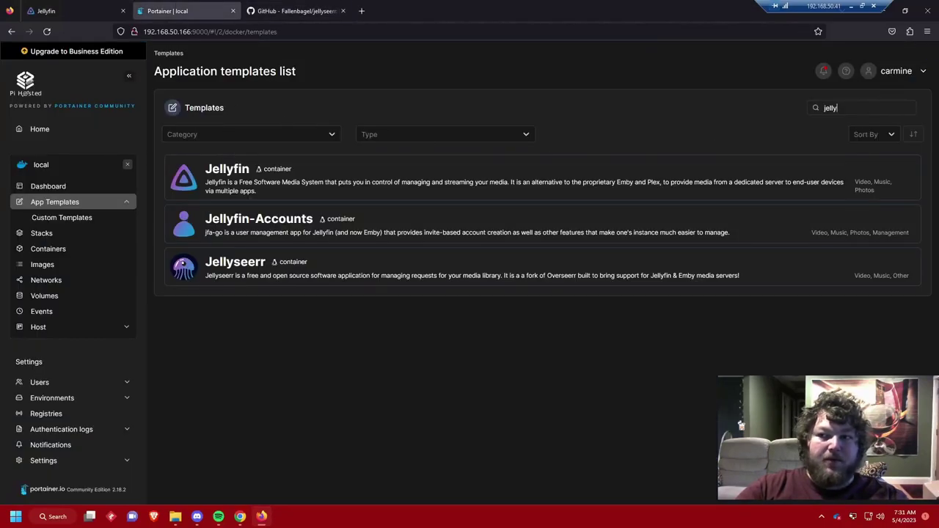
{"action": "left_click", "coordinate": [227, 273]}
{"action": "scroll", "coordinate": [220, 290], "scroll_direction": "down", "scroll_amount": 3}
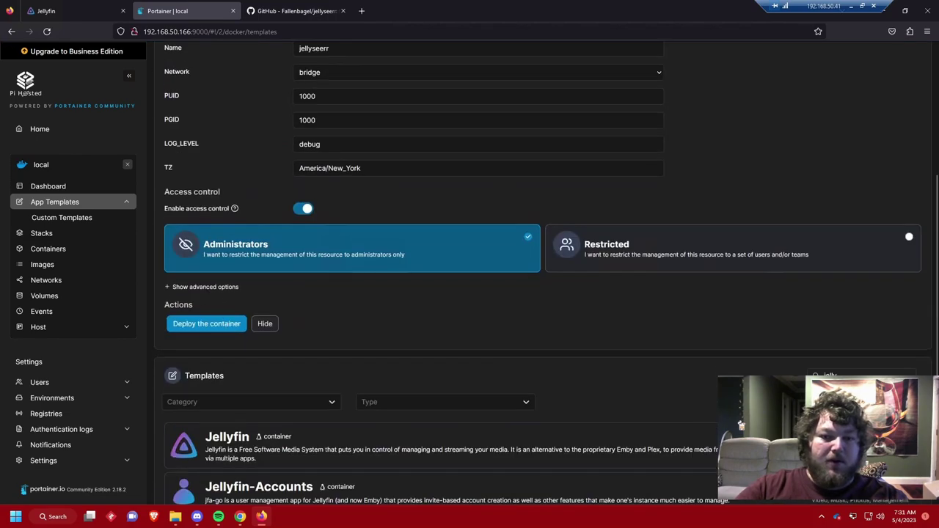
{"action": "left_click", "coordinate": [223, 326]}
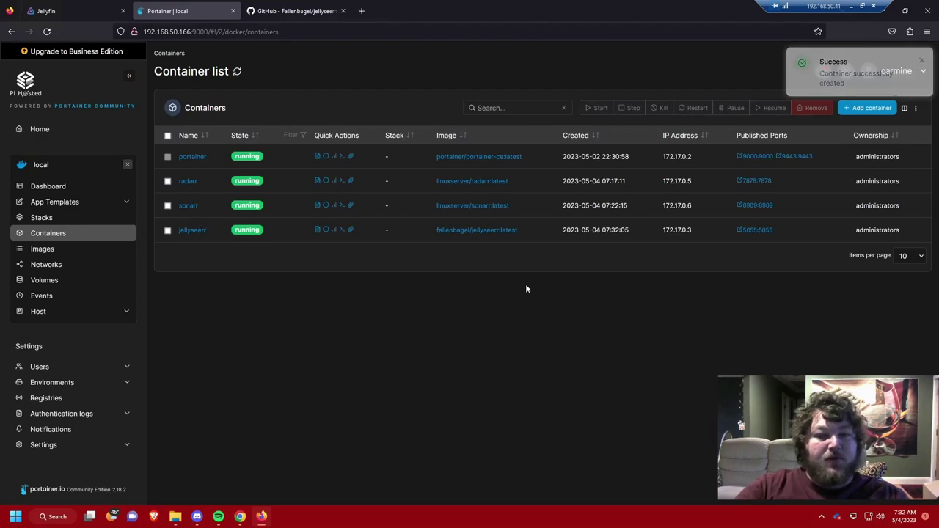
Open the jellyseerr container's 5055:5055 web page from the Portainer container list.
{"action": "left_click", "coordinate": [751, 233]}
{"action": "left_click", "coordinate": [205, 22]}
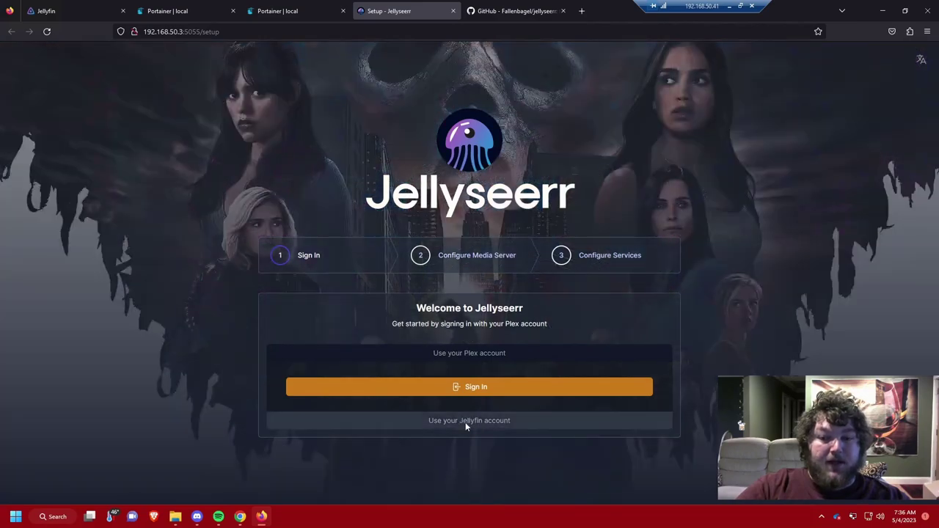
{"action": "left_click", "coordinate": [465, 420]}
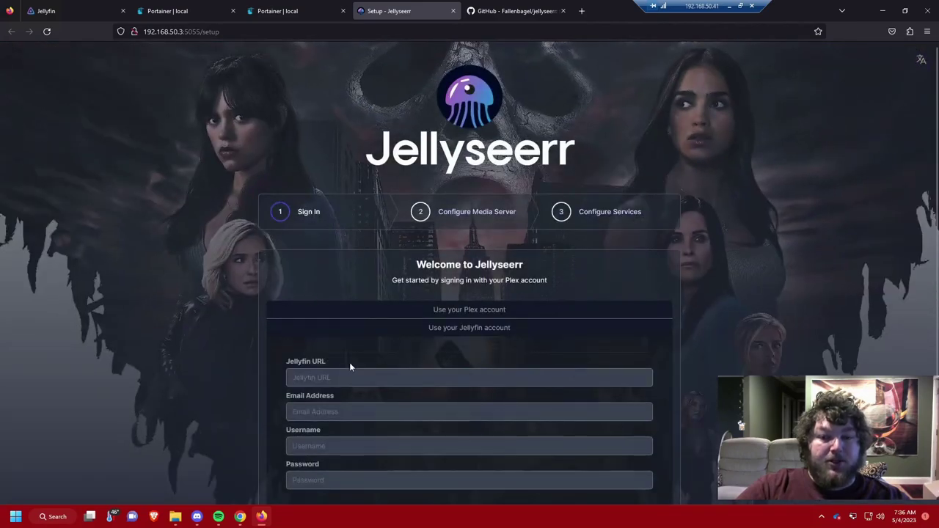
{"action": "scroll", "coordinate": [350, 367], "scroll_direction": "down", "scroll_amount": 2}
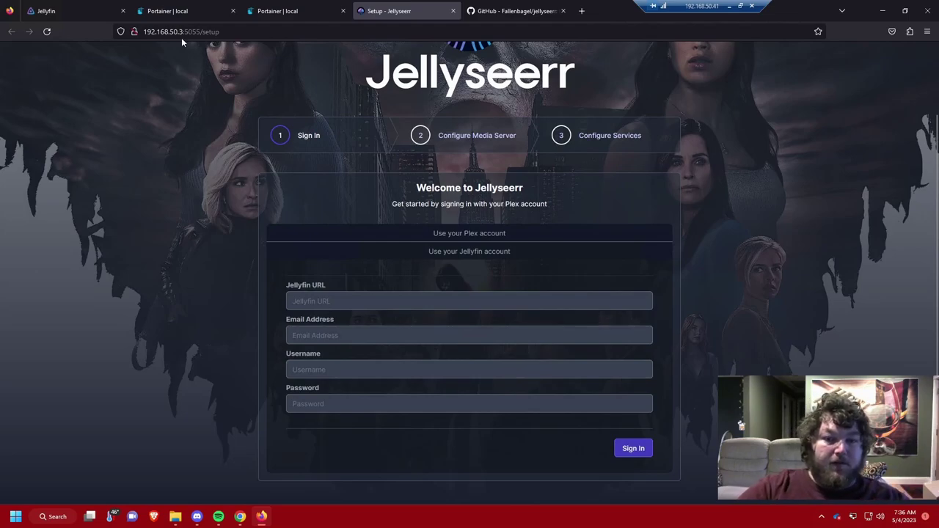
{"action": "left_click", "coordinate": [88, 14]}
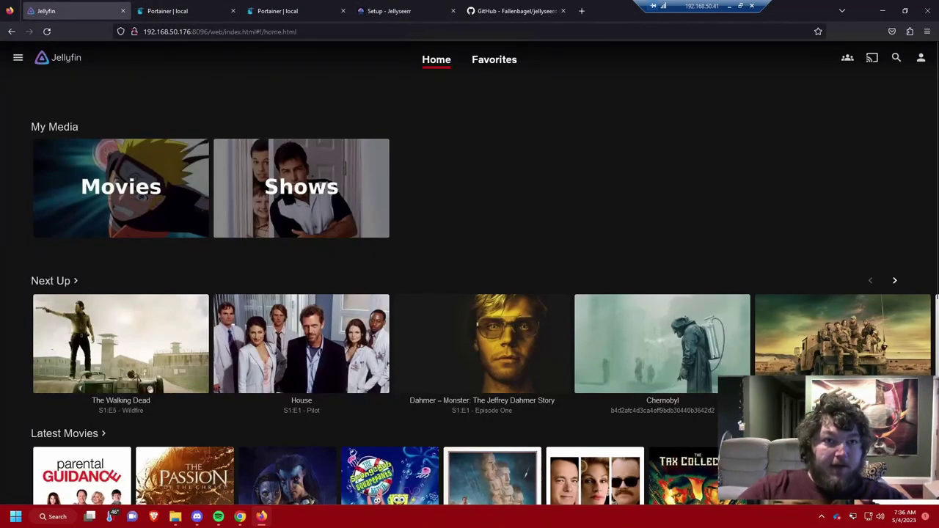
{"action": "left_click_drag", "start_coordinate": [143, 31], "coordinate": [209, 32]}
{"action": "key", "text": "ctrl+c"}
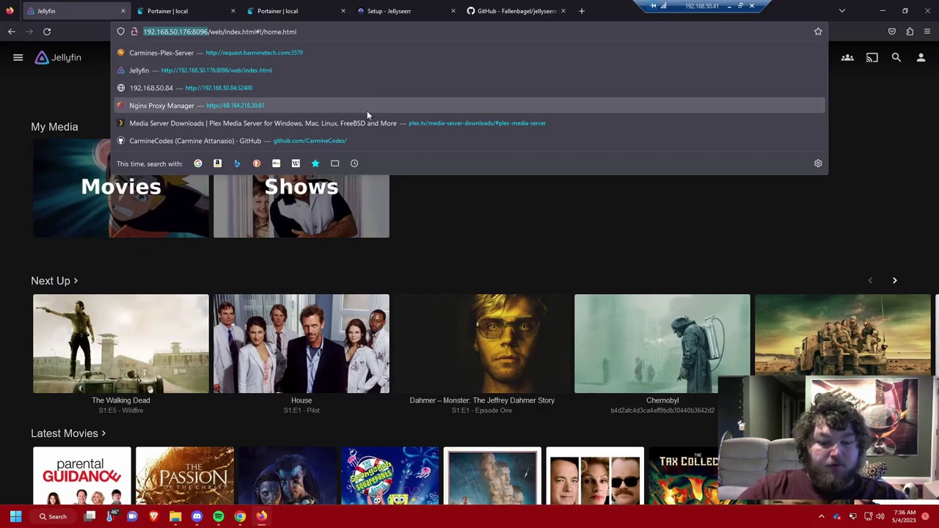
{"action": "left_click", "coordinate": [428, 10]}
{"action": "key", "text": "ctrl+v"}
Fill in the Jellyfin account's e-mail, username and password, then sign in.
{"action": "key", "text": "Tab"}
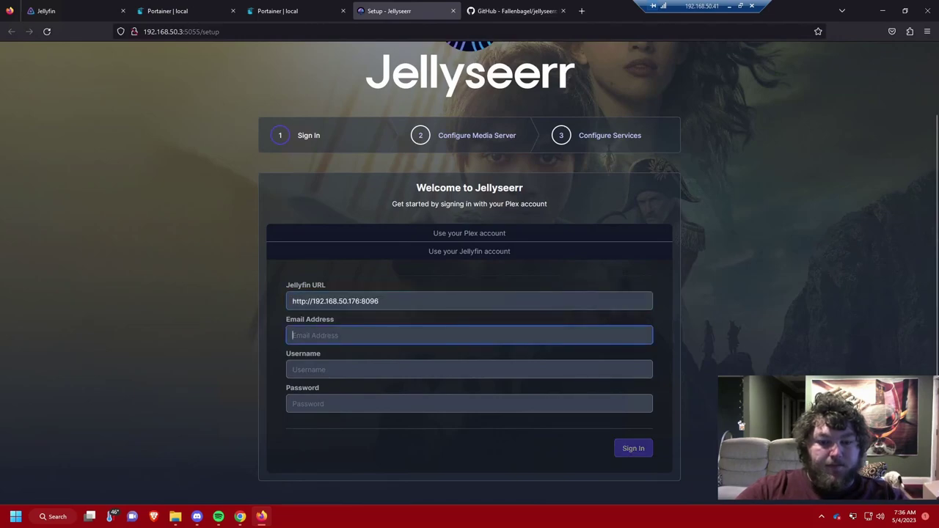
{"action": "type", "text": "bar"}
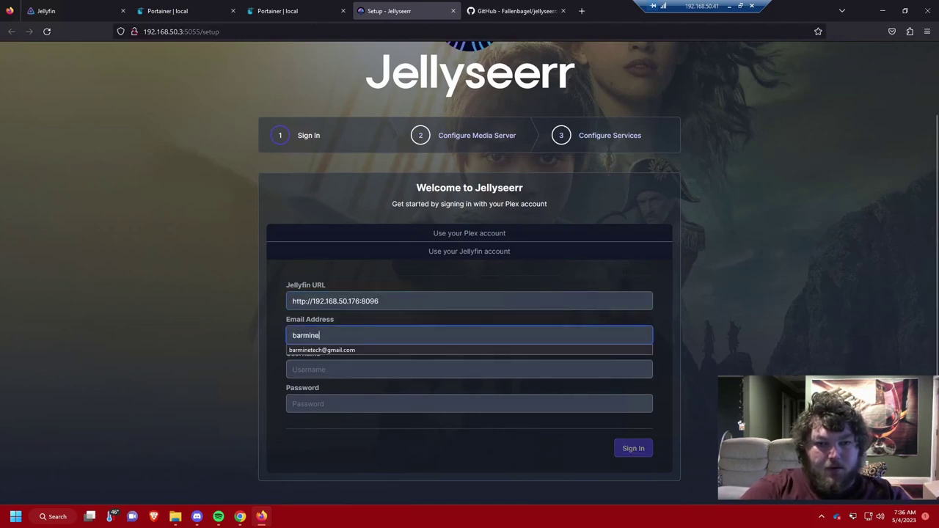
{"action": "type", "text": "mine"}
{"action": "left_click", "coordinate": [362, 350]}
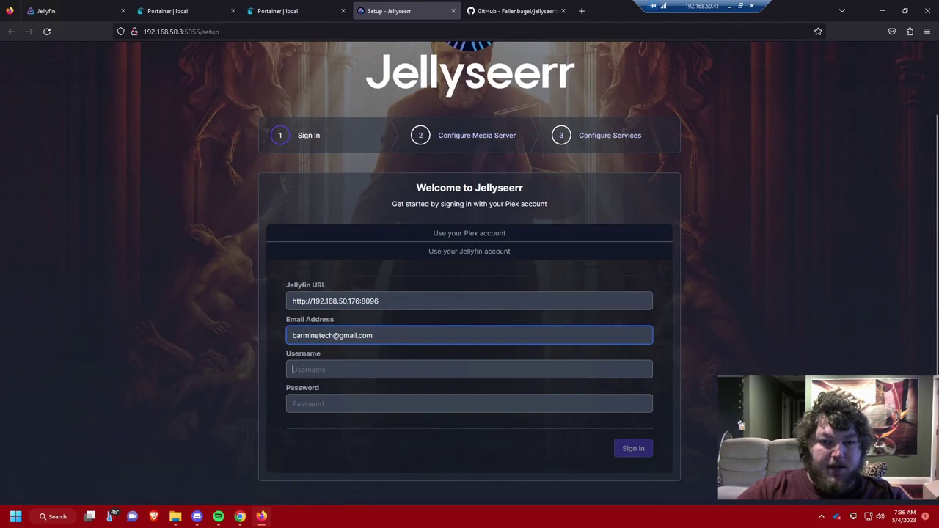
{"action": "key", "text": "Tab"}
{"action": "type", "text": "ba"}
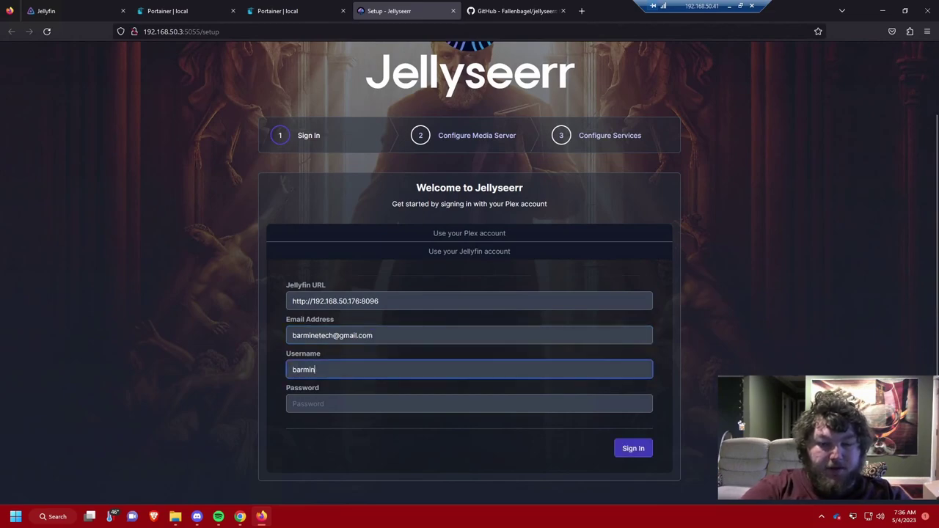
{"action": "key", "text": "Tab"}
{"action": "type", "text": "***"}
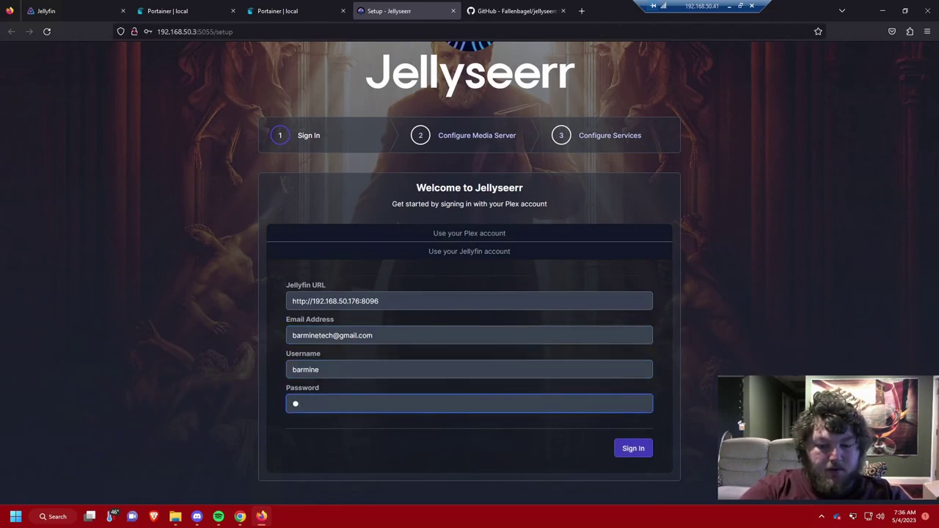
{"action": "type", "text": "********"}
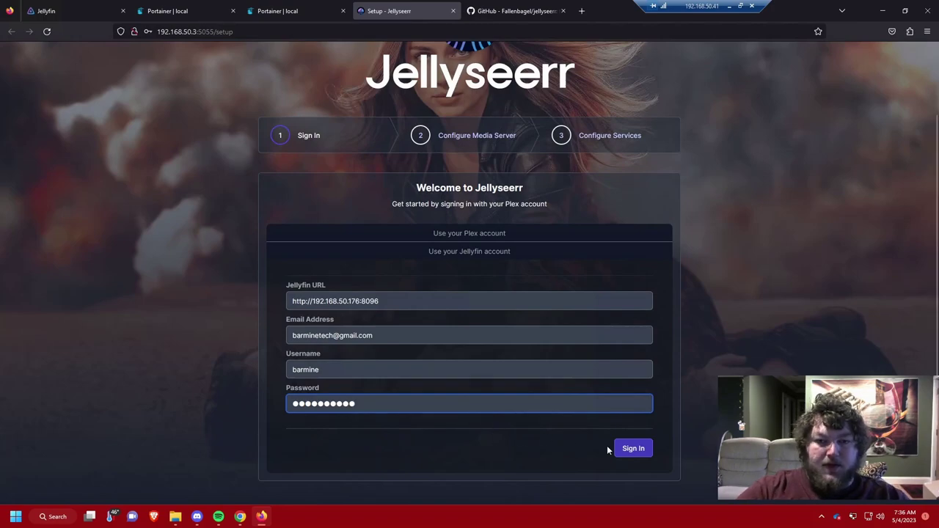
{"action": "left_click", "coordinate": [634, 448]}
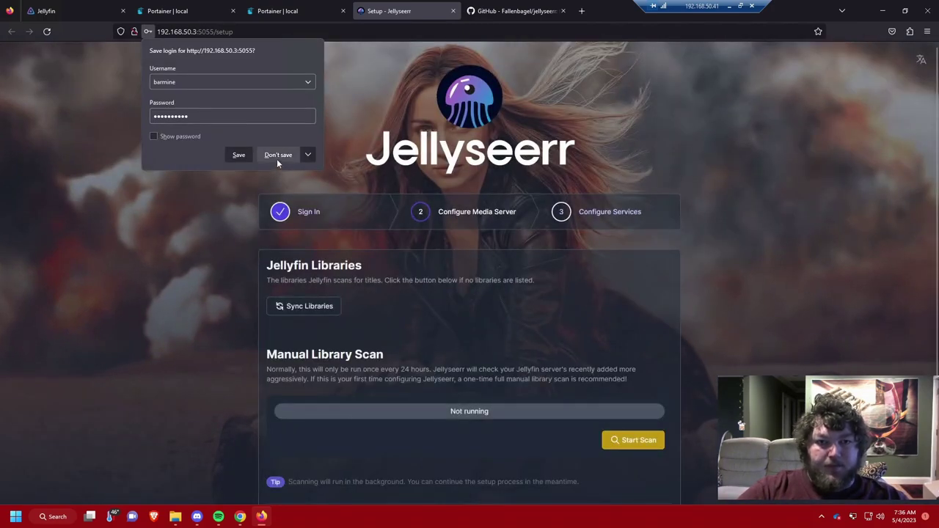
Decline saving the login, sync the Jellyfin libraries and enable only Movies.
{"action": "left_click", "coordinate": [277, 159]}
{"action": "scroll", "coordinate": [391, 278], "scroll_direction": "down", "scroll_amount": 2}
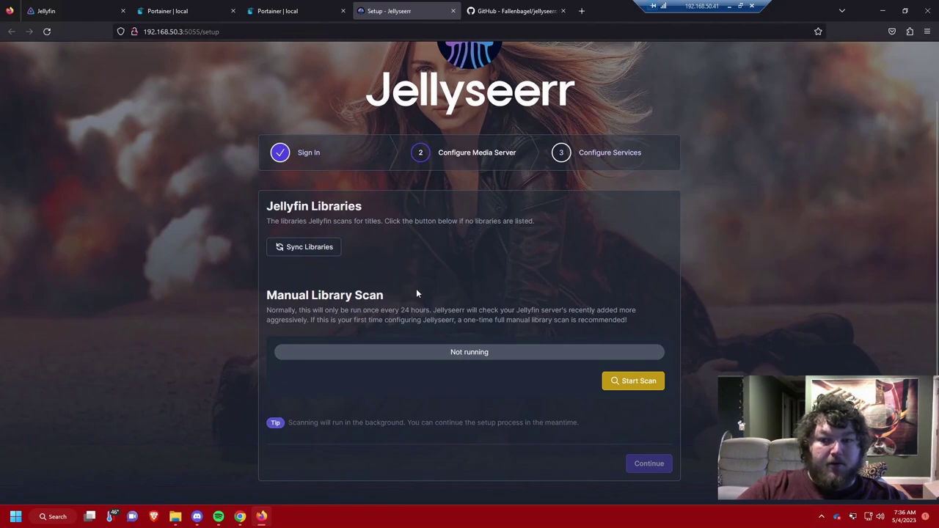
{"action": "left_click", "coordinate": [330, 252]}
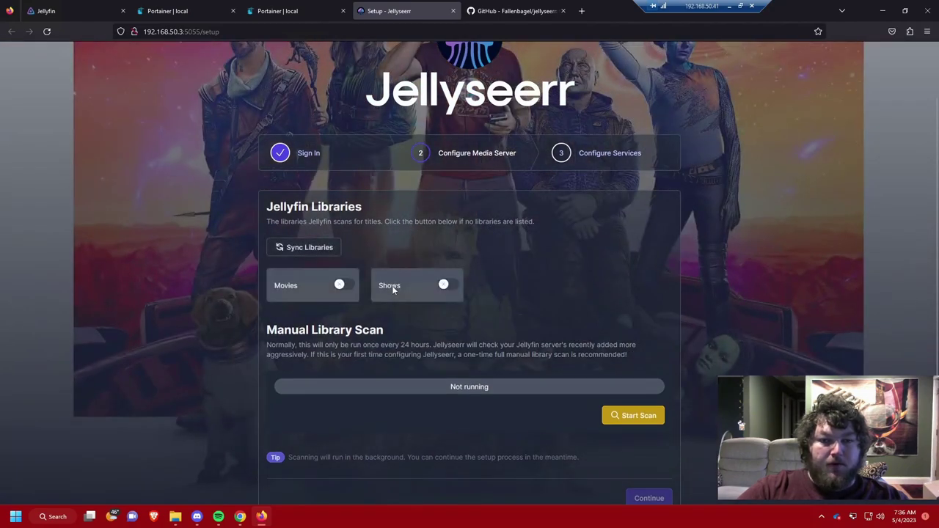
{"action": "left_click", "coordinate": [349, 287]}
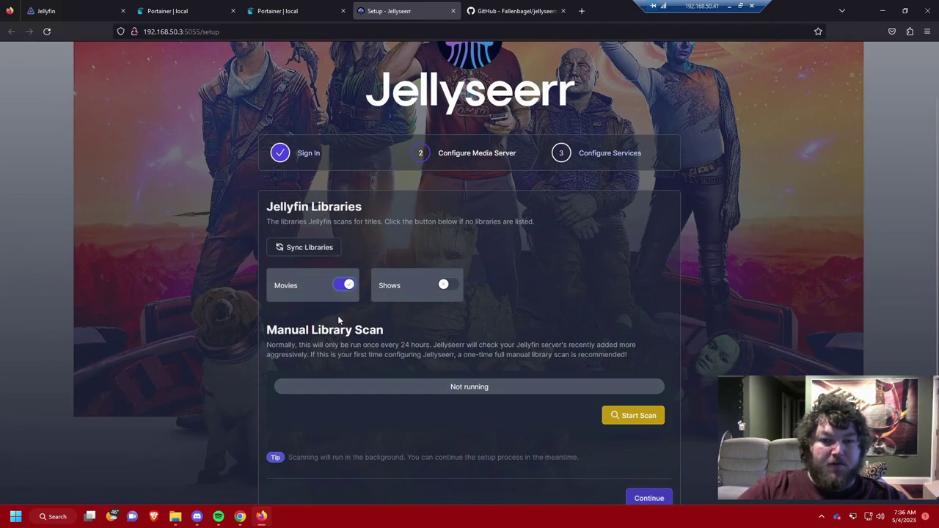
{"action": "scroll", "coordinate": [449, 348], "scroll_direction": "down", "scroll_amount": 1}
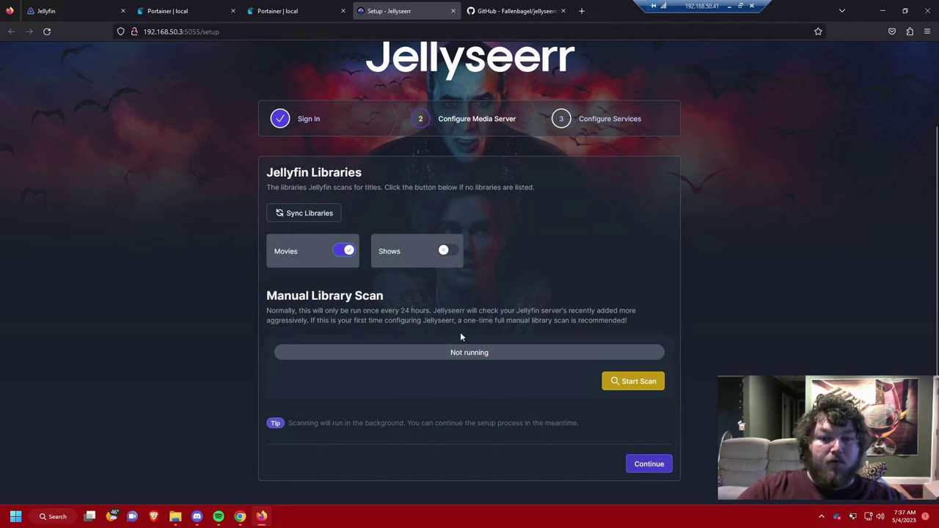
Continue past Configure Services without adding Radarr or Sonarr, then finish setup.
{"action": "left_click", "coordinate": [649, 464]}
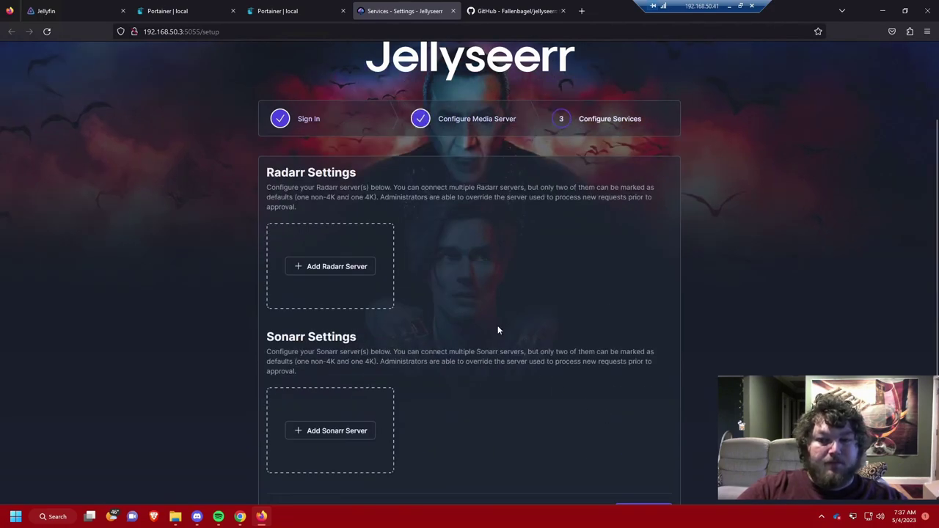
{"action": "scroll", "coordinate": [322, 222], "scroll_direction": "down", "scroll_amount": 1}
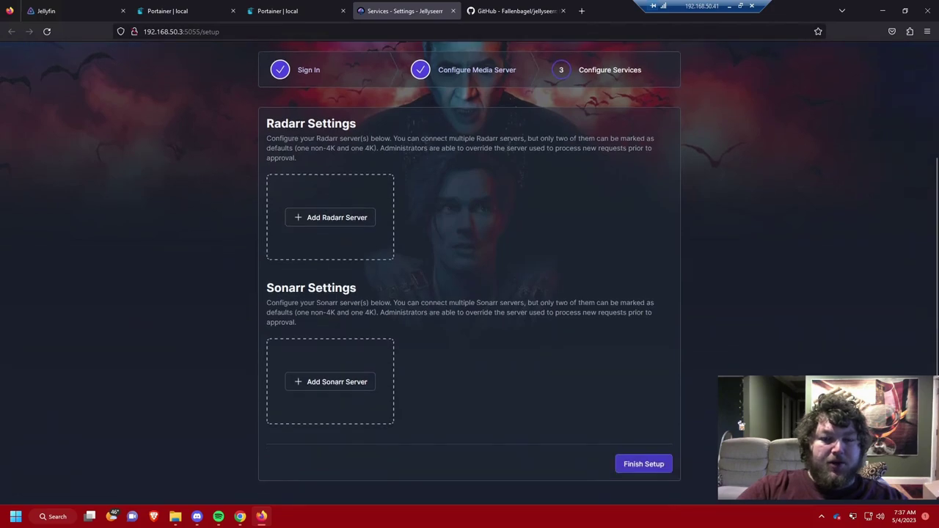
{"action": "scroll", "coordinate": [325, 310], "scroll_direction": "up", "scroll_amount": 2}
{"action": "scroll", "coordinate": [327, 300], "scroll_direction": "down", "scroll_amount": 3}
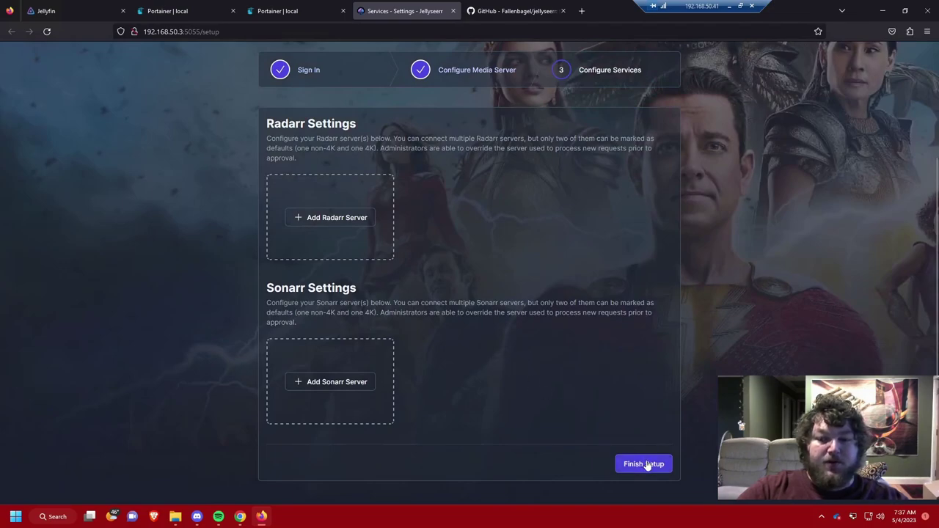
{"action": "left_click", "coordinate": [645, 465]}
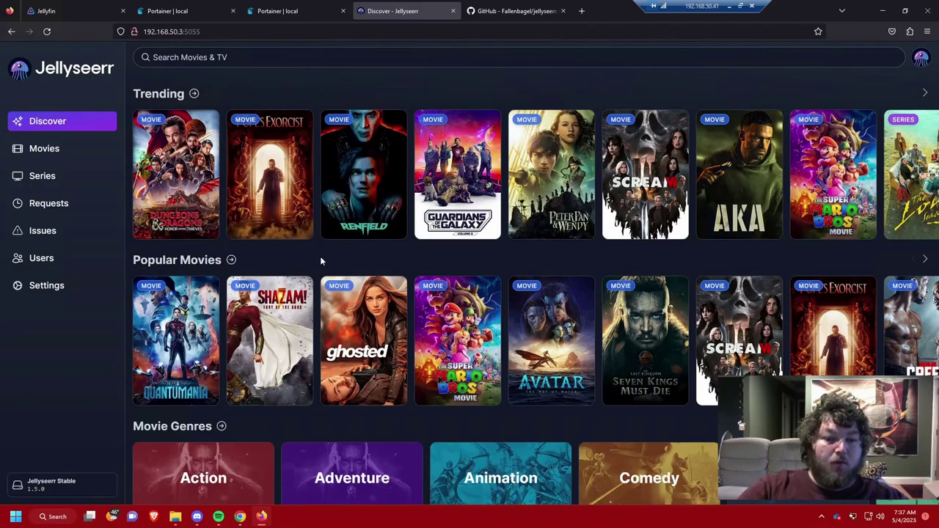
Scroll through the Discover page's Trending and Popular Movies rows.
{"action": "scroll", "coordinate": [353, 305], "scroll_direction": "down", "scroll_amount": 2}
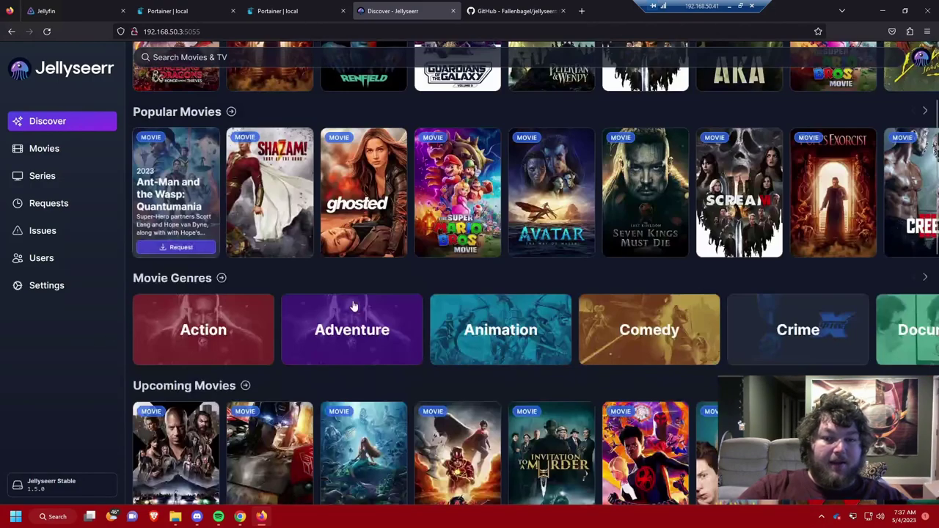
{"action": "scroll", "coordinate": [353, 305], "scroll_direction": "down", "scroll_amount": 5}
{"action": "scroll", "coordinate": [381, 300], "scroll_direction": "up", "scroll_amount": 3}
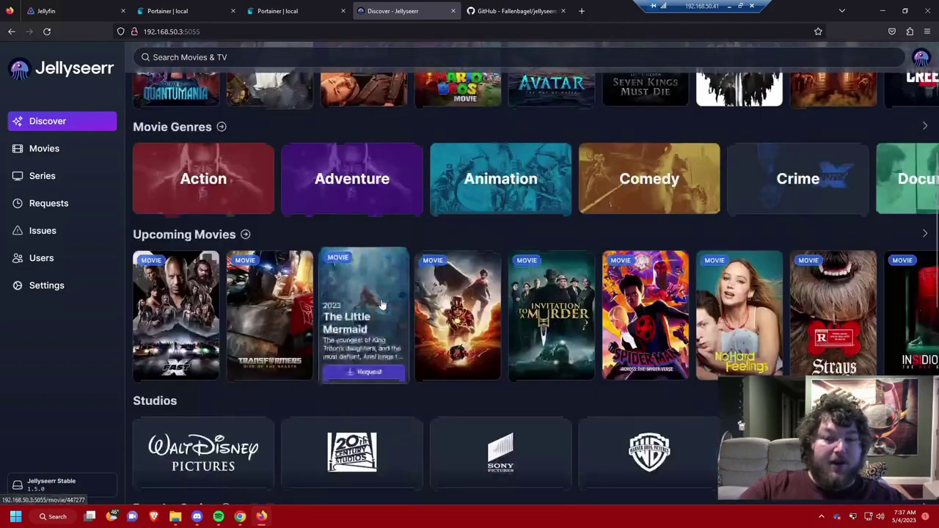
{"action": "scroll", "coordinate": [380, 304], "scroll_direction": "up", "scroll_amount": 4}
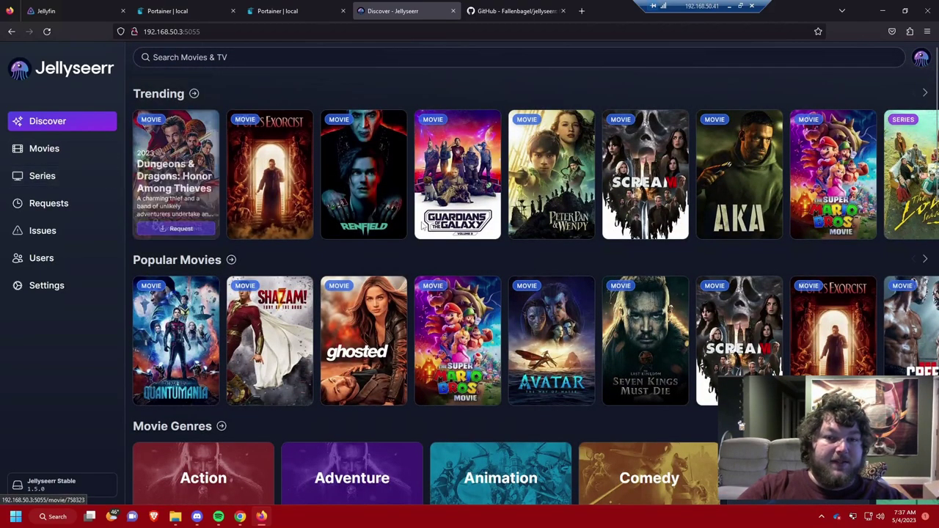
{"action": "scroll", "coordinate": [540, 251], "scroll_direction": "down", "scroll_amount": 5}
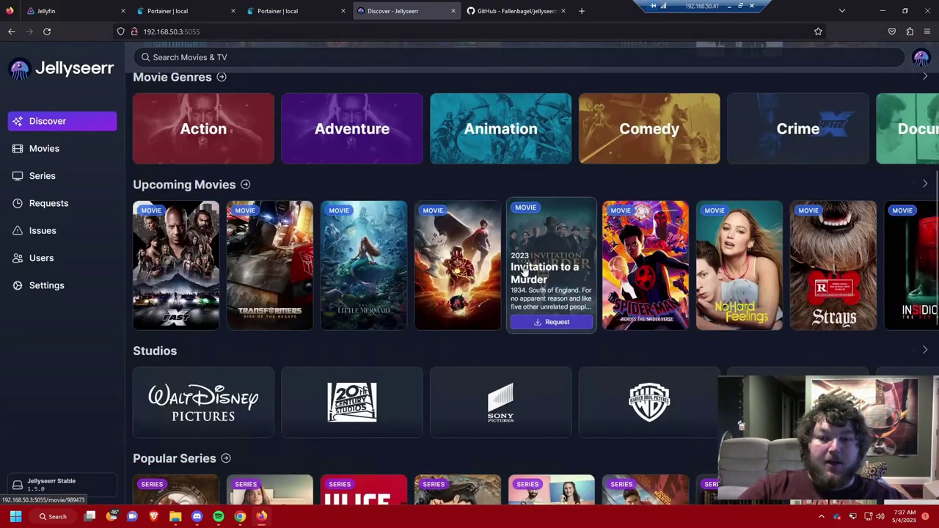
{"action": "scroll", "coordinate": [524, 272], "scroll_direction": "down", "scroll_amount": 6}
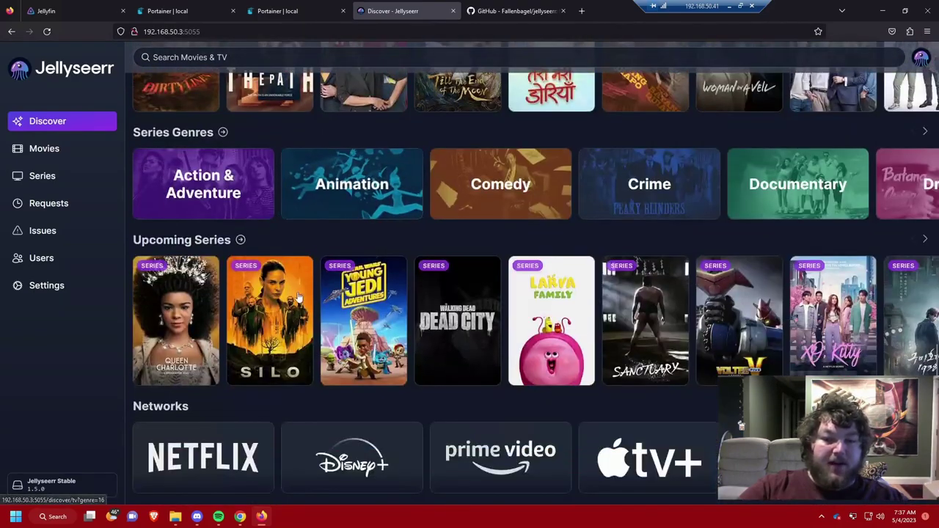
{"action": "scroll", "coordinate": [300, 294], "scroll_direction": "up", "scroll_amount": 7}
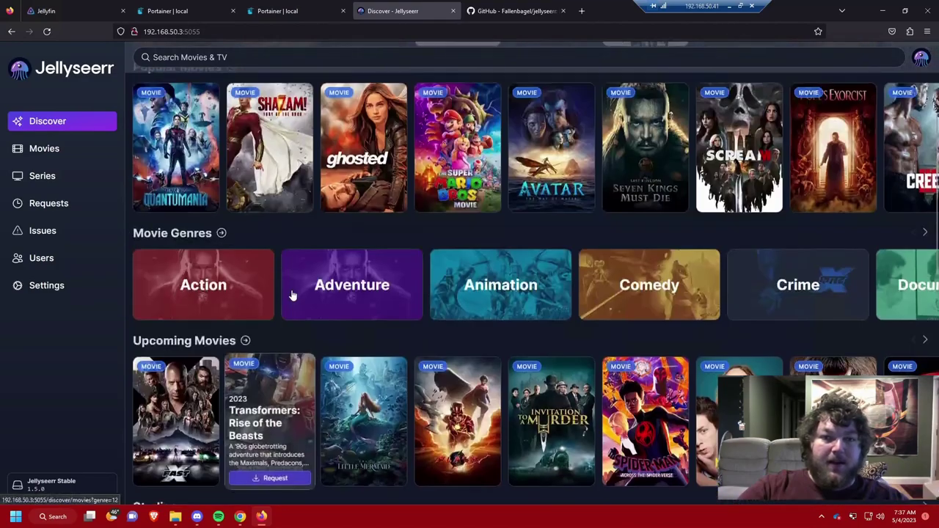
{"action": "scroll", "coordinate": [292, 295], "scroll_direction": "up", "scroll_amount": 3}
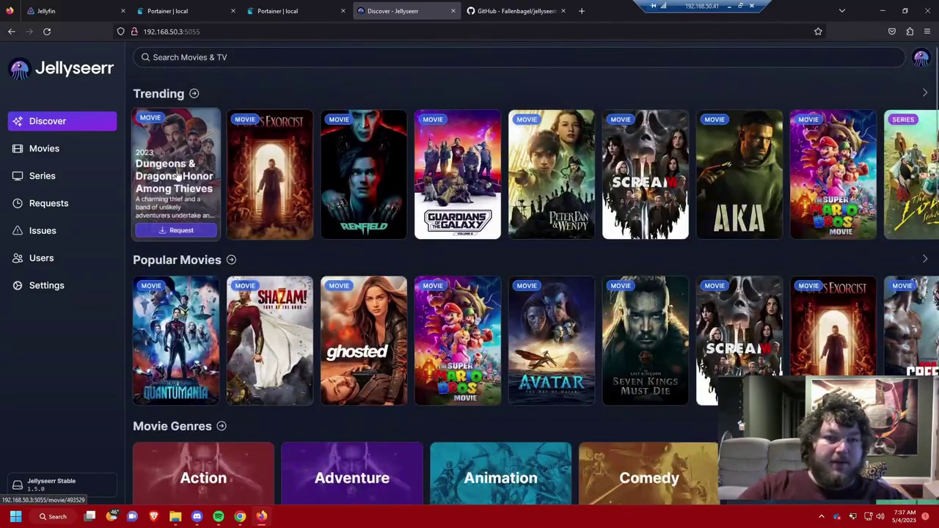
View the Dungeons & Dragons: Honor Among Thieves details, then return to Discover.
{"action": "left_click", "coordinate": [177, 175]}
{"action": "scroll", "coordinate": [659, 299], "scroll_direction": "down", "scroll_amount": 1}
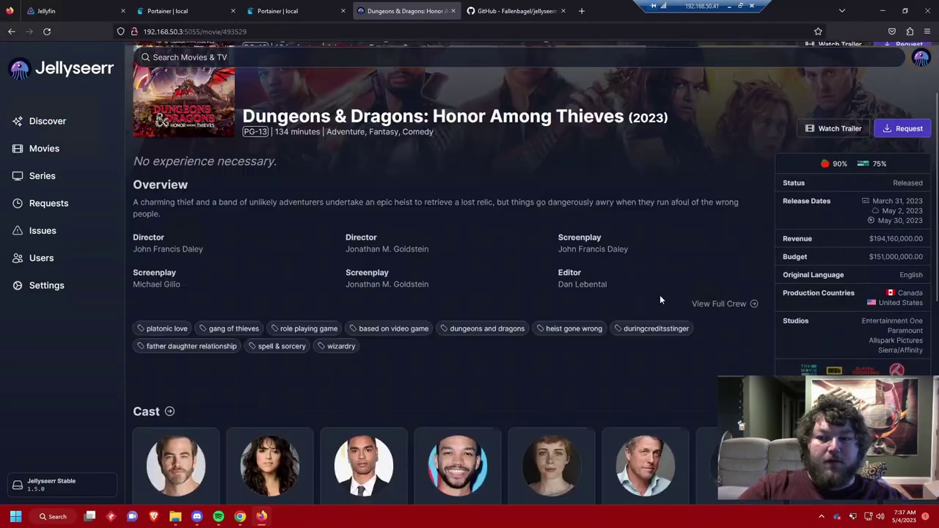
{"action": "scroll", "coordinate": [659, 295], "scroll_direction": "down", "scroll_amount": 6}
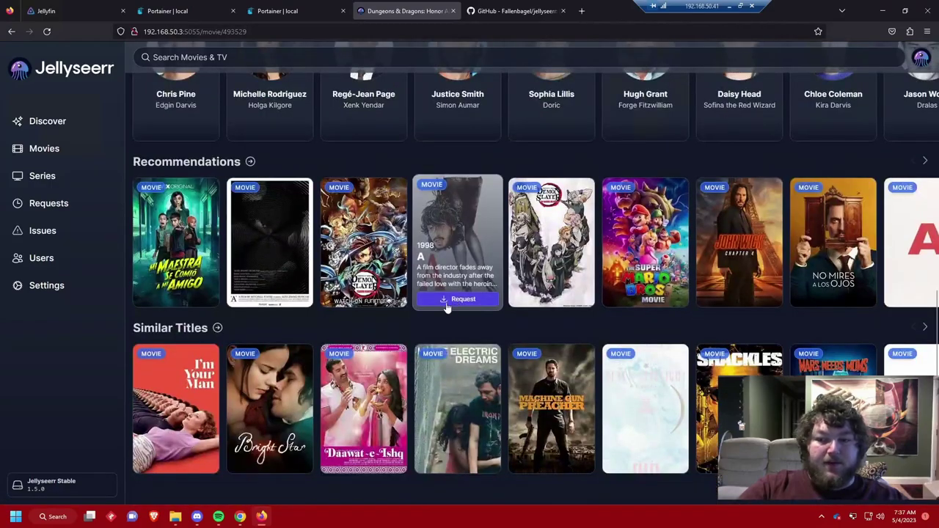
{"action": "scroll", "coordinate": [205, 165], "scroll_direction": "up", "scroll_amount": 7}
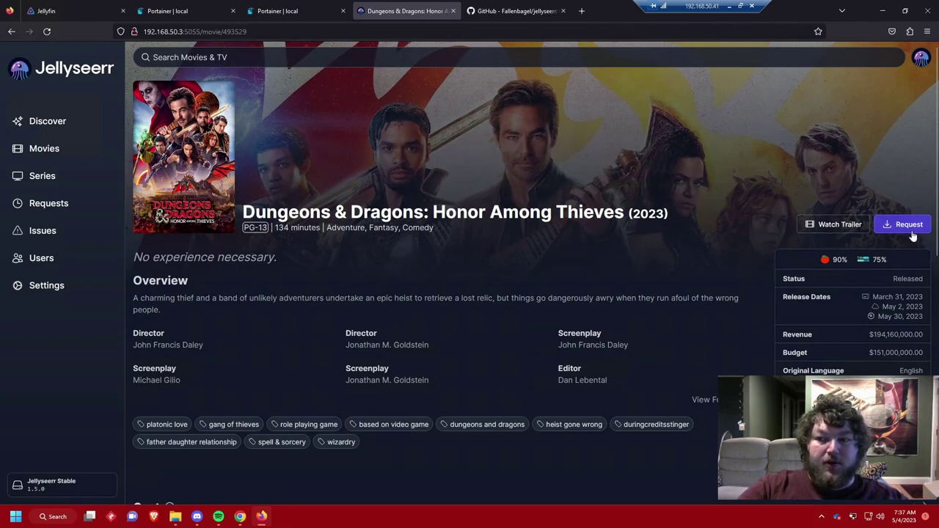
{"action": "left_click", "coordinate": [50, 124]}
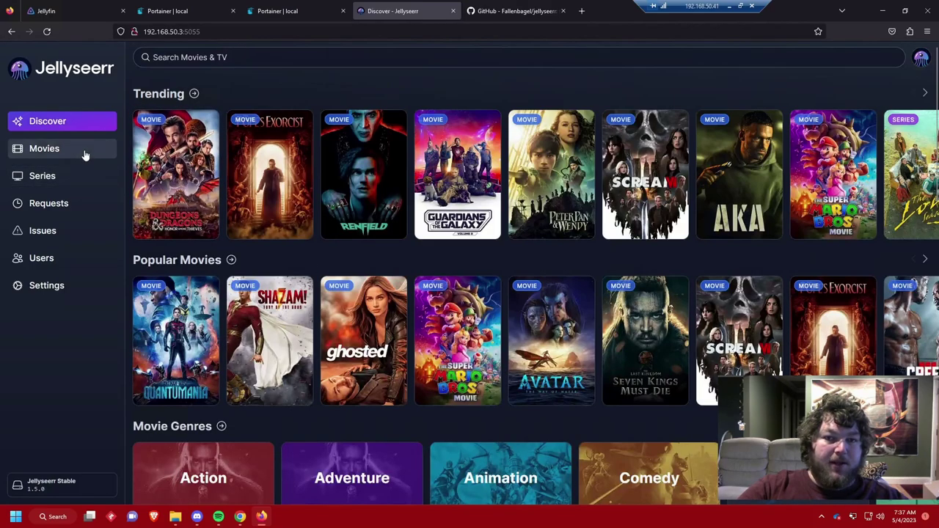
Visit the Movies, Series, Requests and Issues pages, ending on the Users list.
{"action": "left_click", "coordinate": [55, 156]}
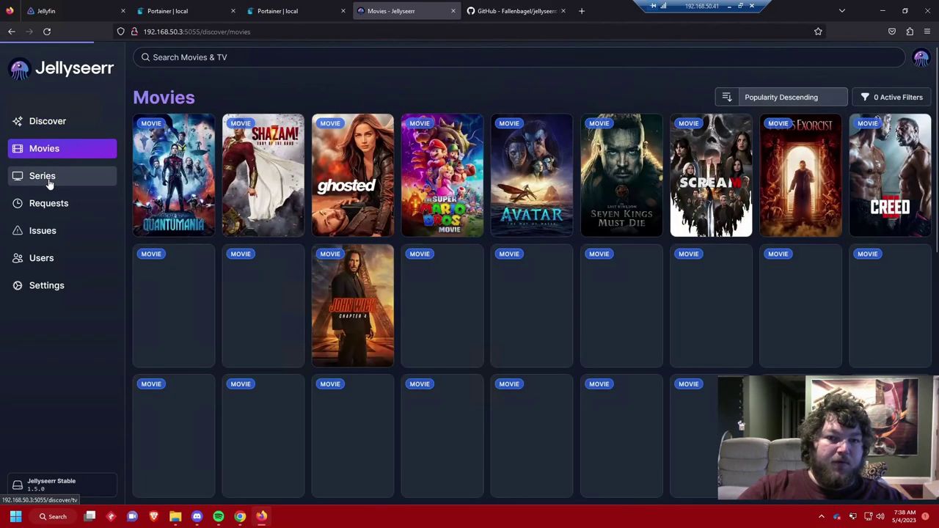
{"action": "left_click", "coordinate": [48, 180]}
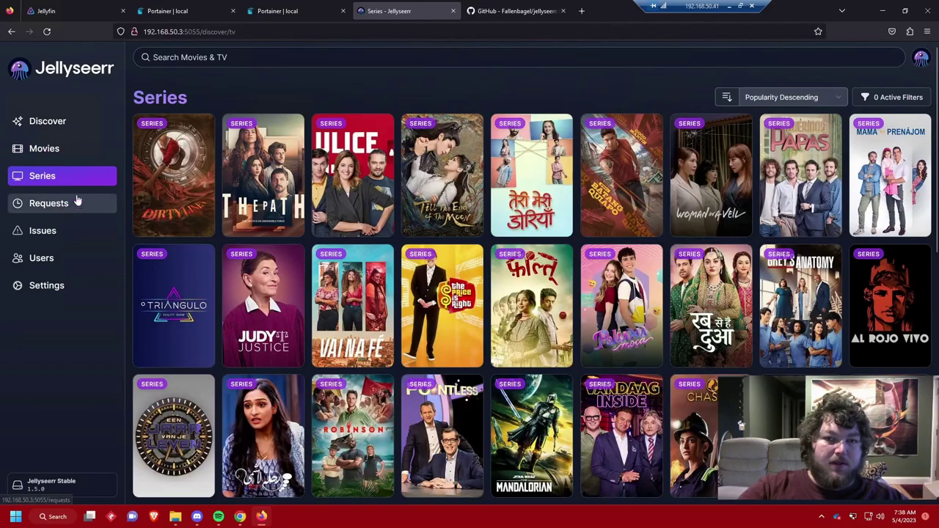
{"action": "left_click", "coordinate": [41, 205]}
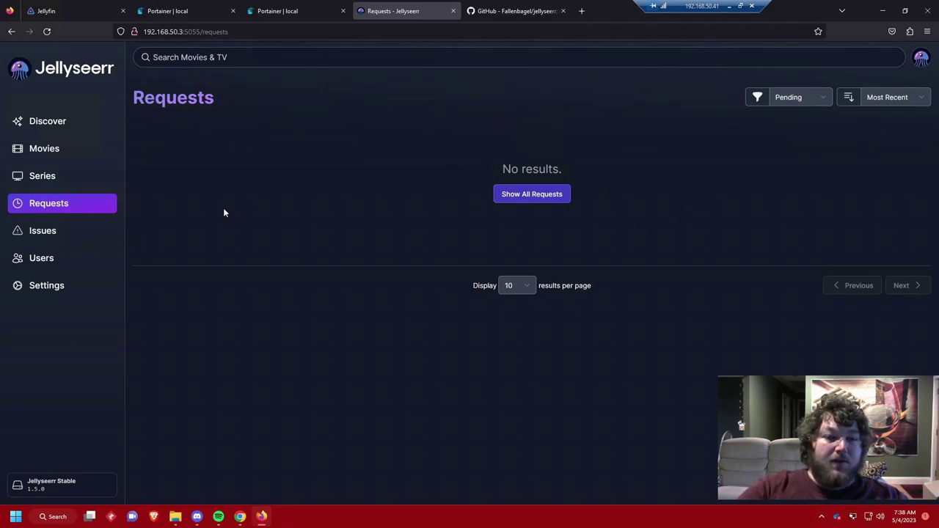
{"action": "left_click", "coordinate": [43, 231]}
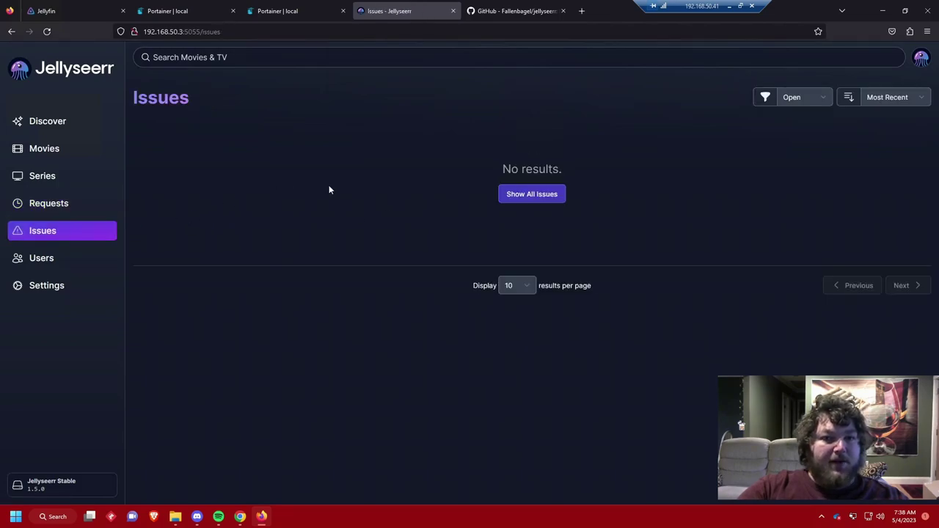
{"action": "left_click", "coordinate": [41, 262]}
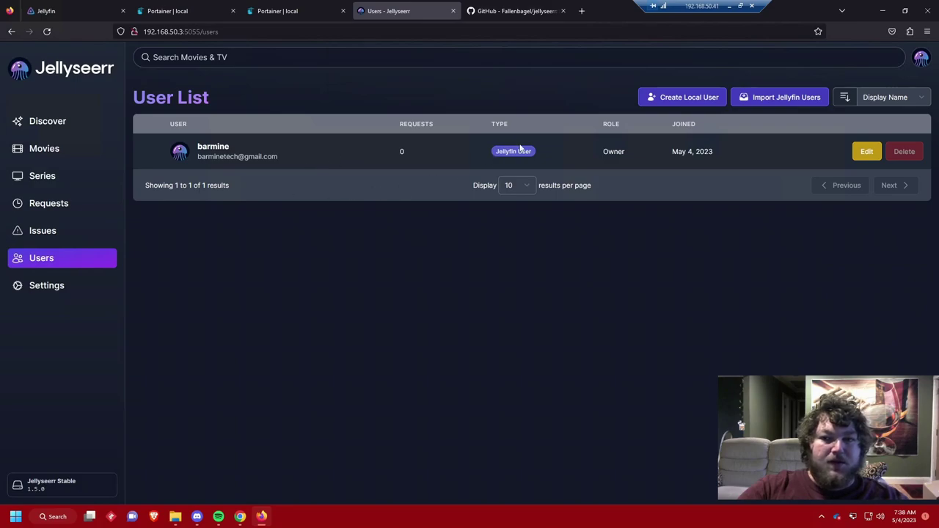
{"action": "left_click", "coordinate": [695, 99]}
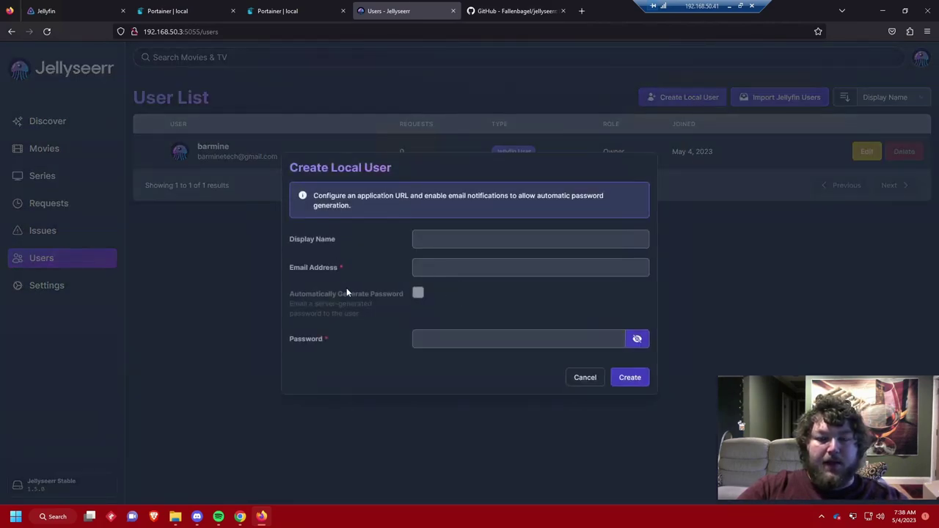
{"action": "left_click", "coordinate": [531, 239]}
{"action": "type", "text": "tes"}
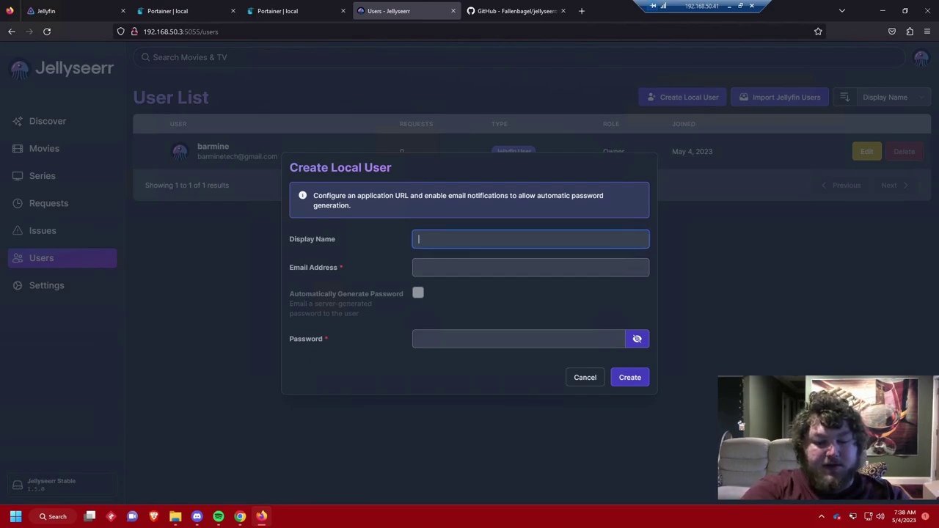
{"action": "type", "text": "t"}
{"action": "key", "text": "Tab"}
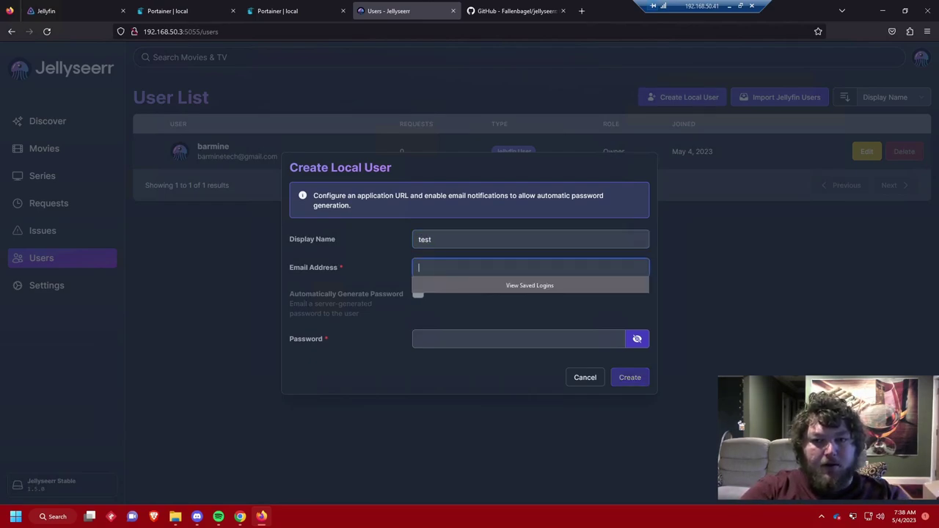
{"action": "left_click", "coordinate": [593, 385]}
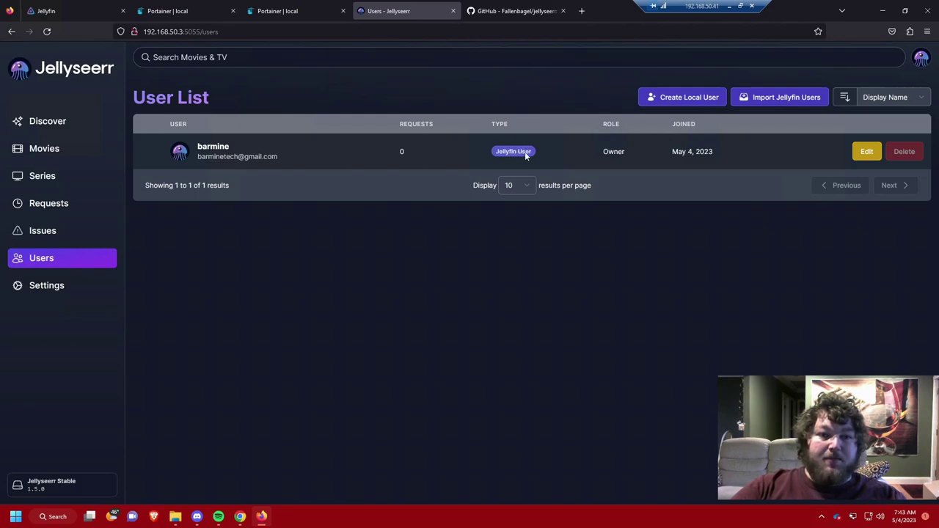
{"action": "left_click", "coordinate": [771, 98]}
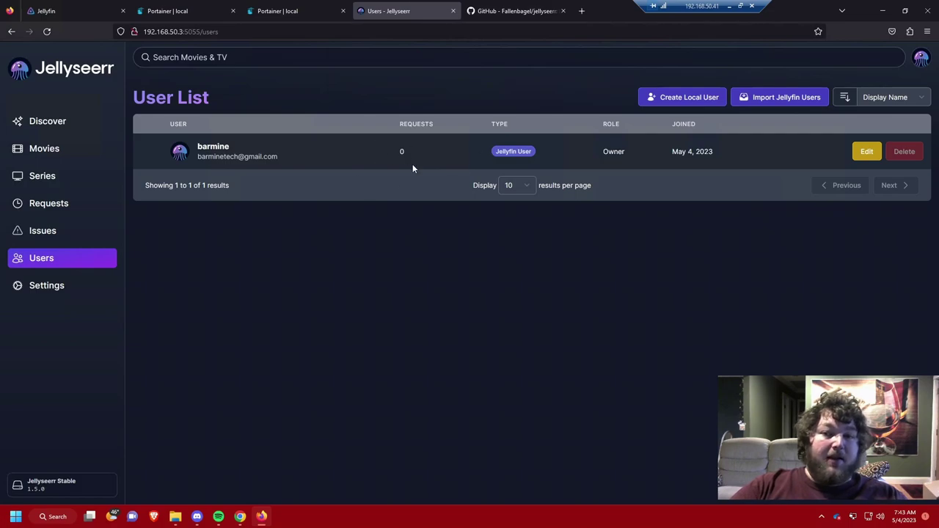
In Settings, scroll through the Users default permissions, then view the Jellyfin library settings.
{"action": "left_click", "coordinate": [42, 289]}
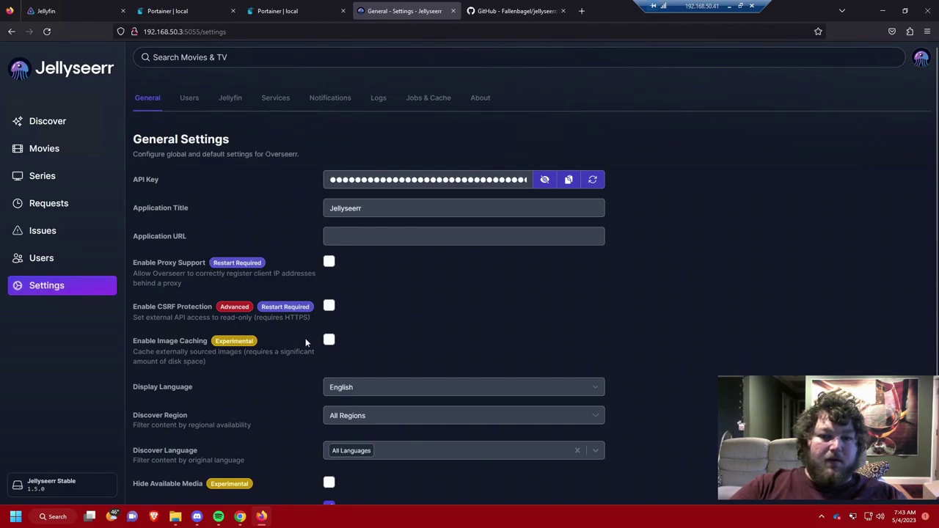
{"action": "scroll", "coordinate": [390, 344], "scroll_direction": "down", "scroll_amount": 2}
{"action": "scroll", "coordinate": [243, 212], "scroll_direction": "up", "scroll_amount": 2}
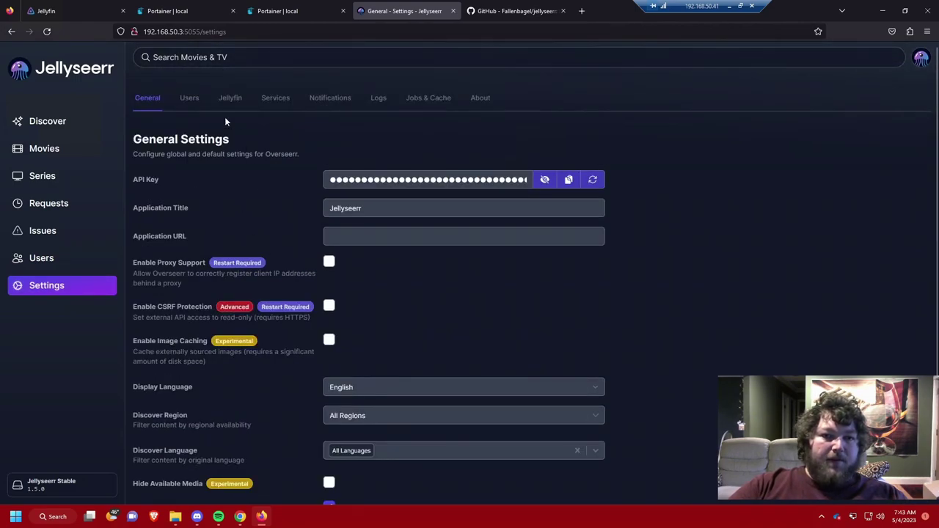
{"action": "left_click", "coordinate": [191, 99]}
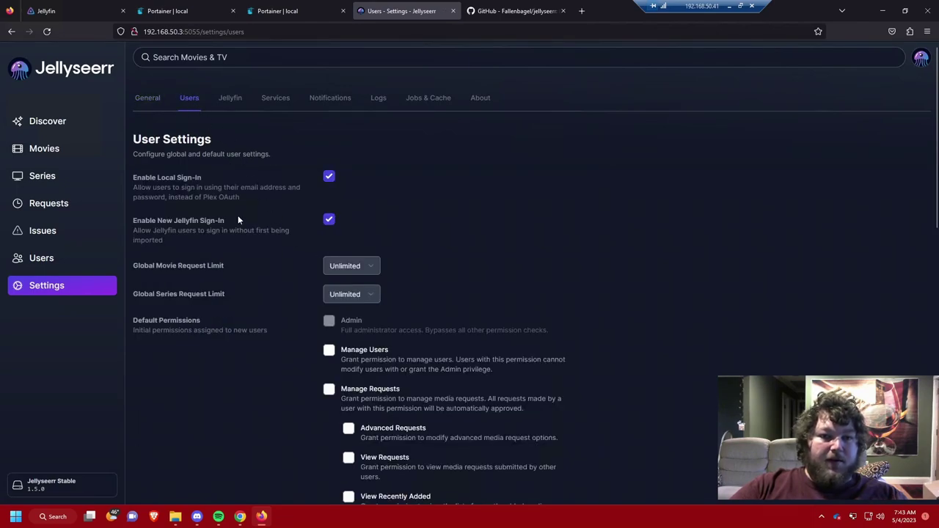
{"action": "scroll", "coordinate": [249, 224], "scroll_direction": "down", "scroll_amount": 2}
{"action": "scroll", "coordinate": [311, 235], "scroll_direction": "down", "scroll_amount": 2}
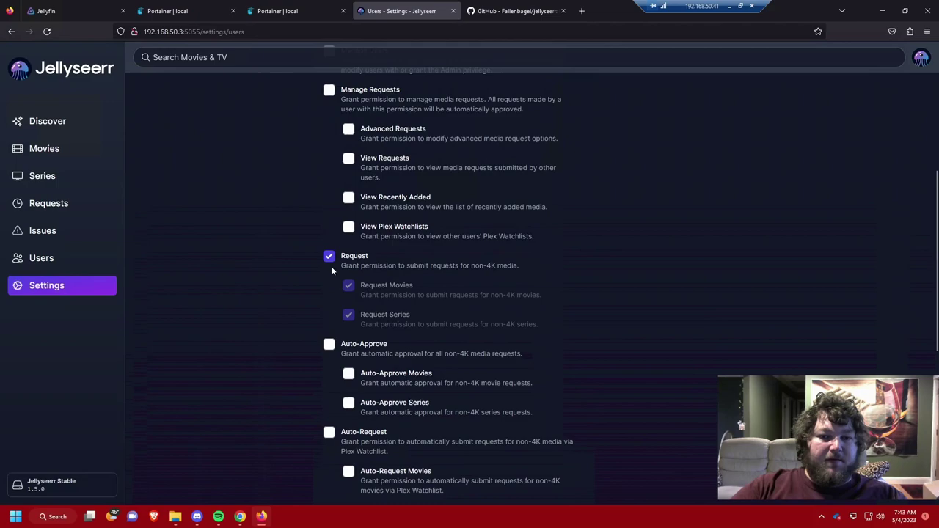
{"action": "scroll", "coordinate": [327, 256], "scroll_direction": "up", "scroll_amount": 2}
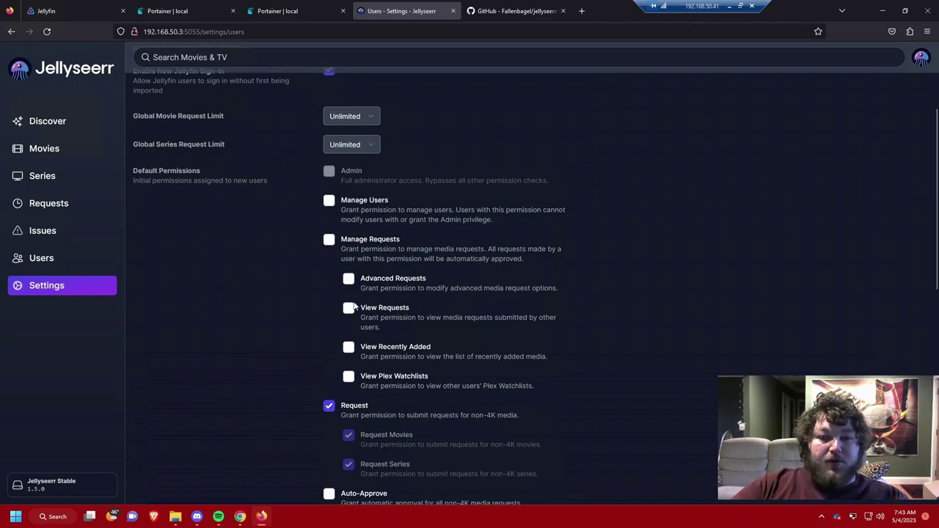
{"action": "scroll", "coordinate": [304, 304], "scroll_direction": "down", "scroll_amount": 3}
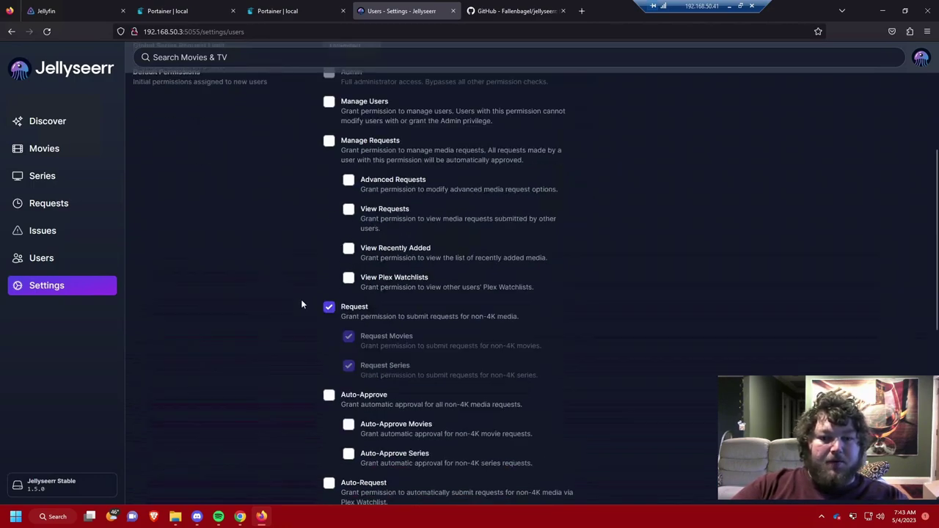
{"action": "scroll", "coordinate": [304, 303], "scroll_direction": "up", "scroll_amount": 5}
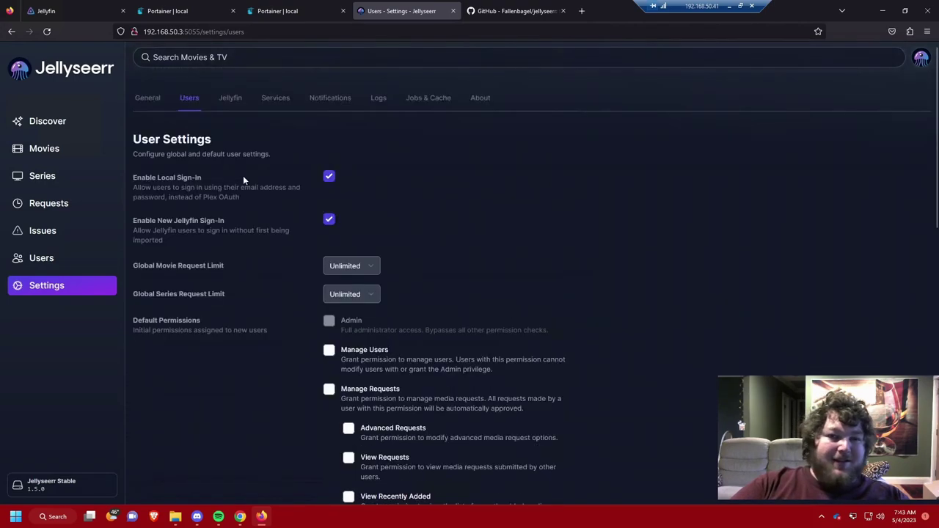
{"action": "left_click", "coordinate": [240, 105]}
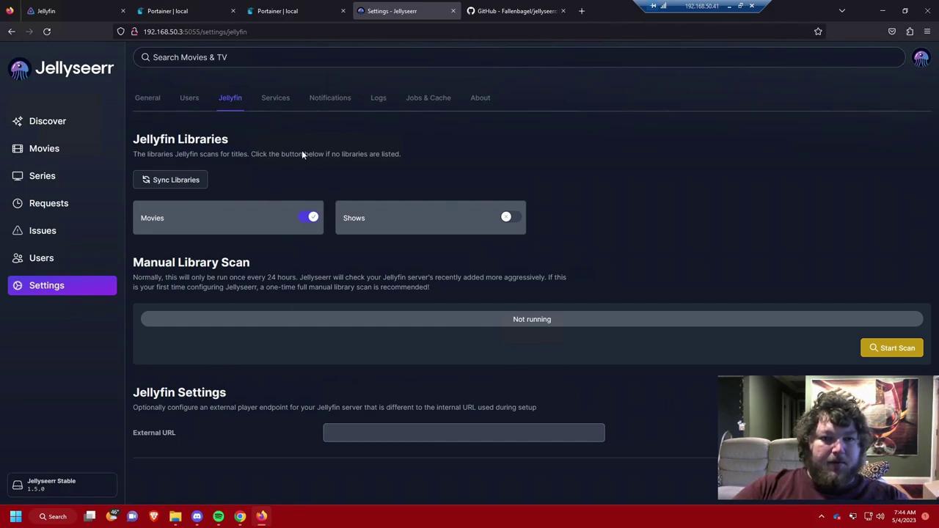
Review the Radarr and Sonarr services, then go to Notification settings with Email disabled and SMTP port 587.
{"action": "left_click", "coordinate": [278, 105]}
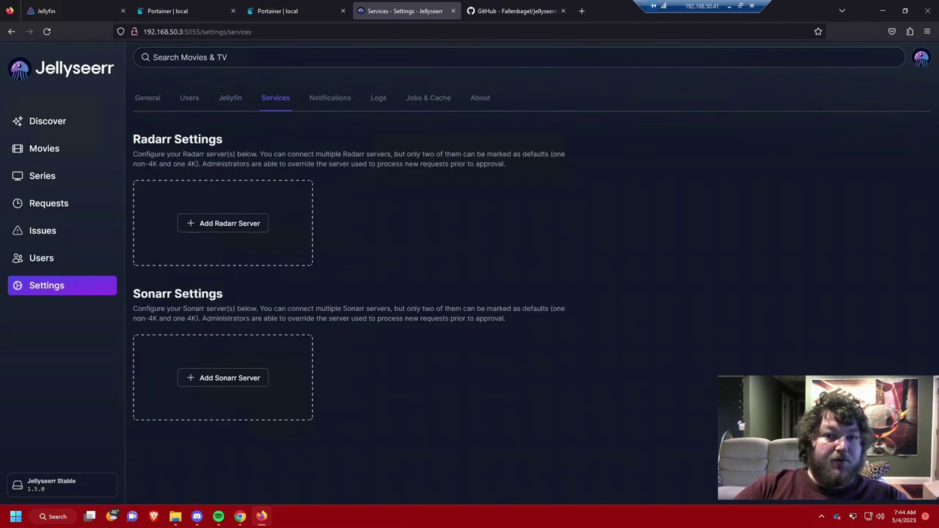
{"action": "left_click", "coordinate": [331, 102]}
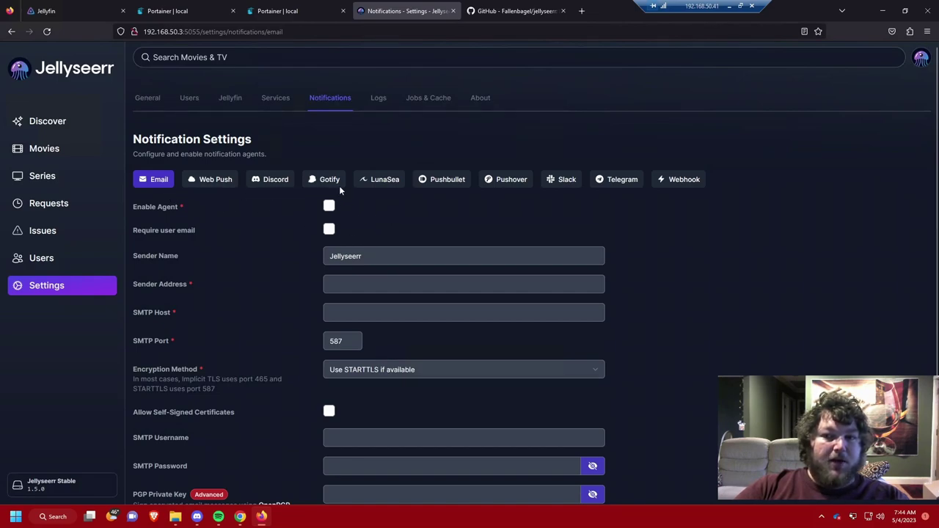
Enable the Discord agent, paste the webhook URL and set the bot username to 'Jellyseer'.
{"action": "left_click", "coordinate": [286, 184]}
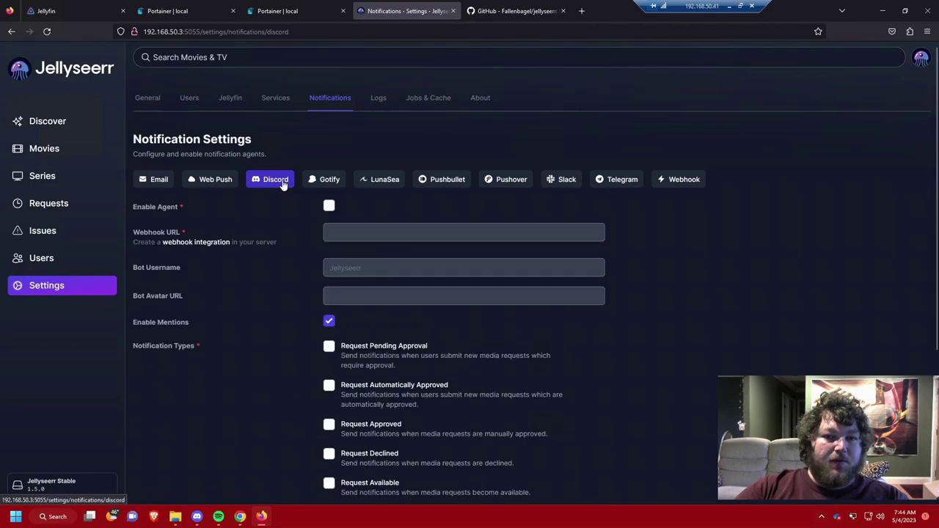
{"action": "left_click", "coordinate": [329, 206]}
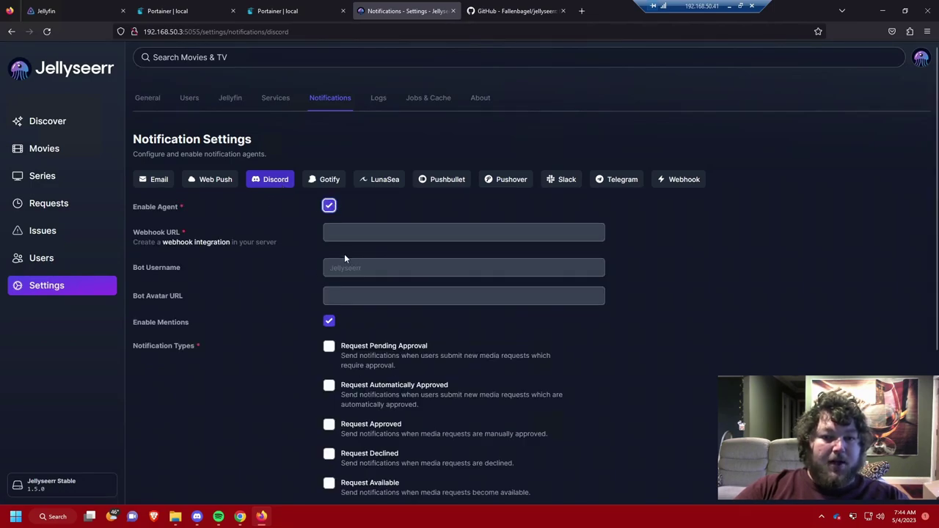
{"action": "key", "text": "Tab"}
{"action": "right_click", "coordinate": [299, 253]}
{"action": "left_click", "coordinate": [298, 250]}
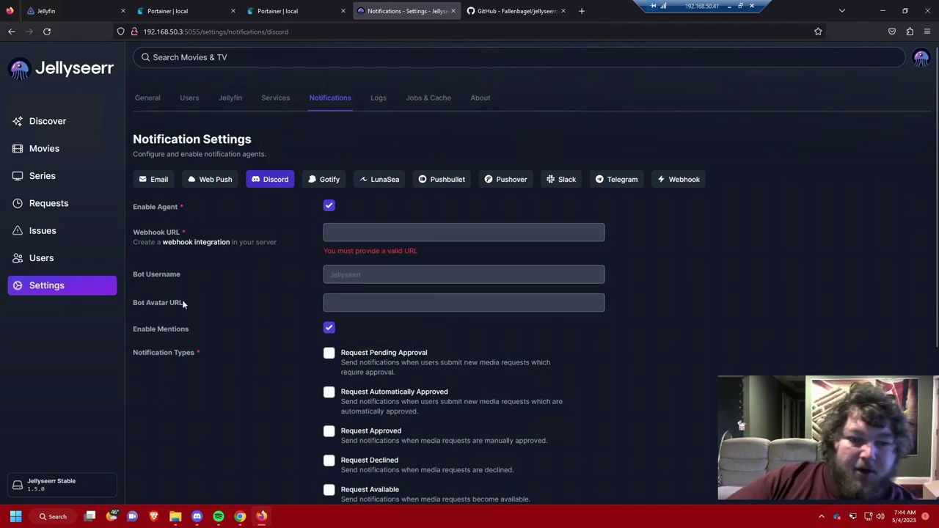
{"action": "left_click", "coordinate": [410, 232]}
{"action": "key", "text": "ctrl+v"}
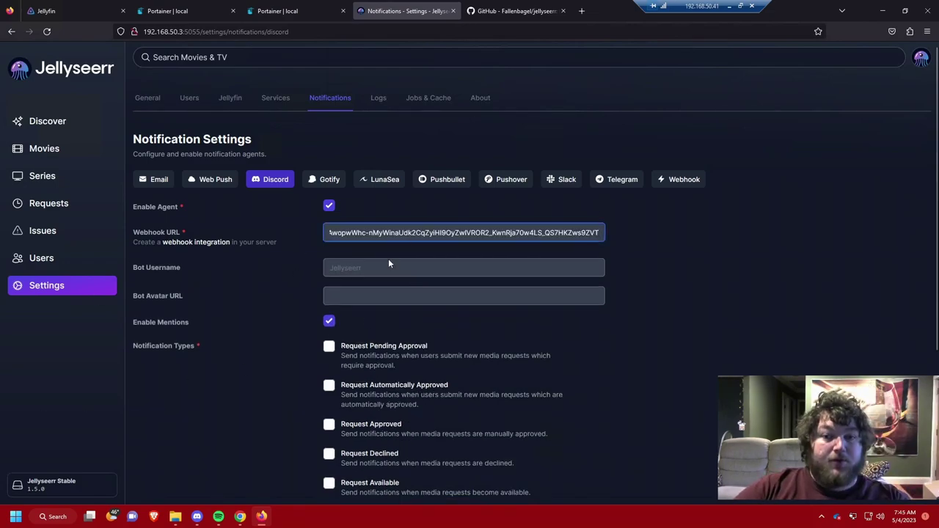
{"action": "left_click", "coordinate": [358, 269]}
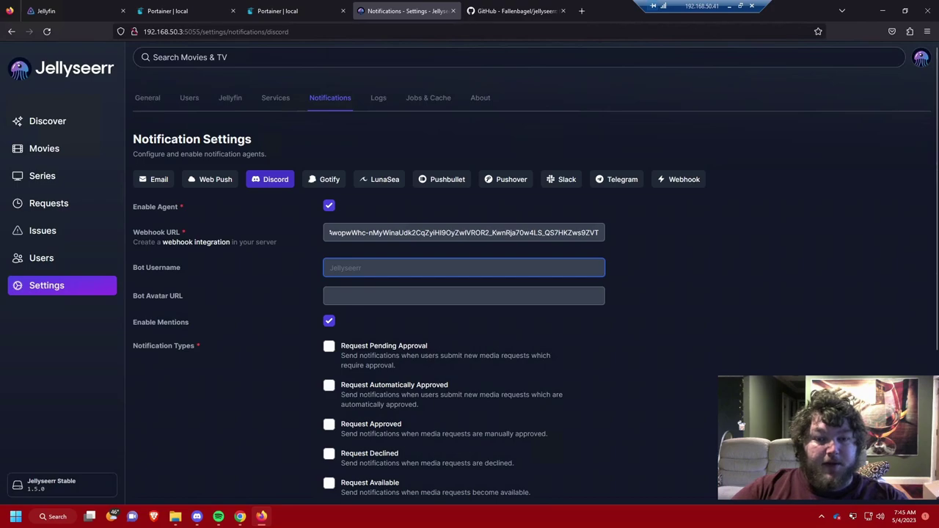
{"action": "type", "text": "Jell"}
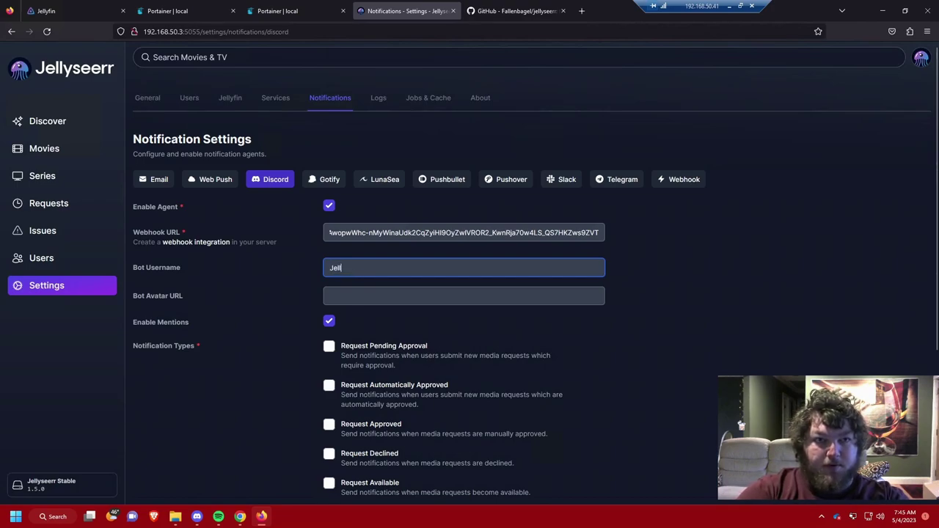
{"action": "type", "text": "yseer"}
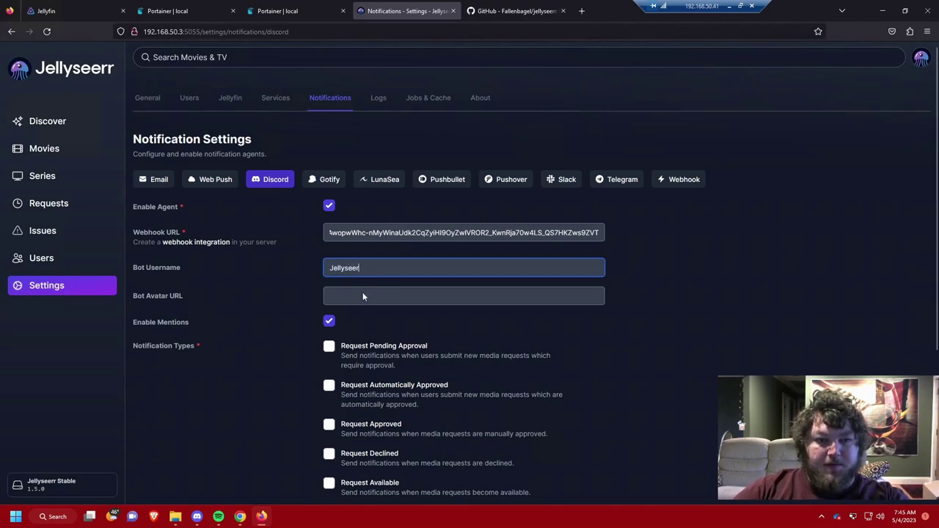
Turn on pending, approved, declined and available request notifications and send a test to Discord.
{"action": "scroll", "coordinate": [330, 305], "scroll_direction": "down", "scroll_amount": 2}
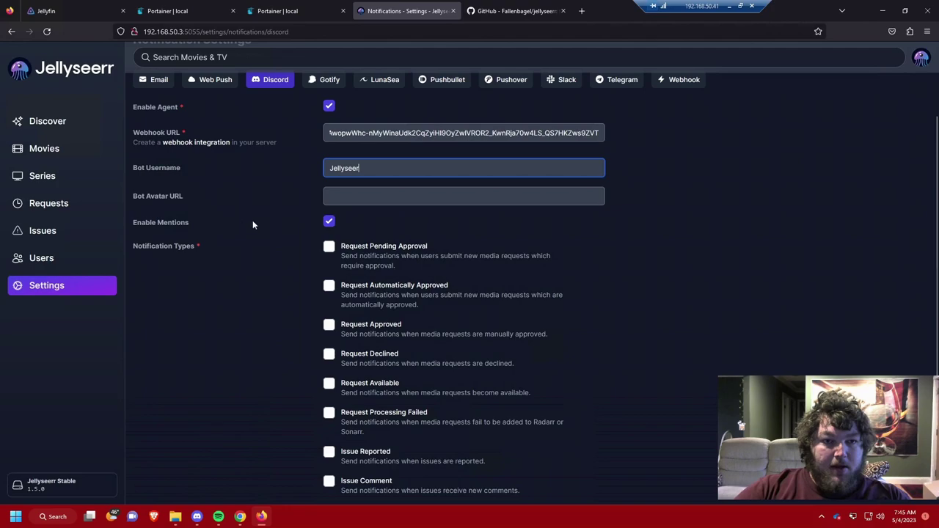
{"action": "scroll", "coordinate": [356, 209], "scroll_direction": "down", "scroll_amount": 2}
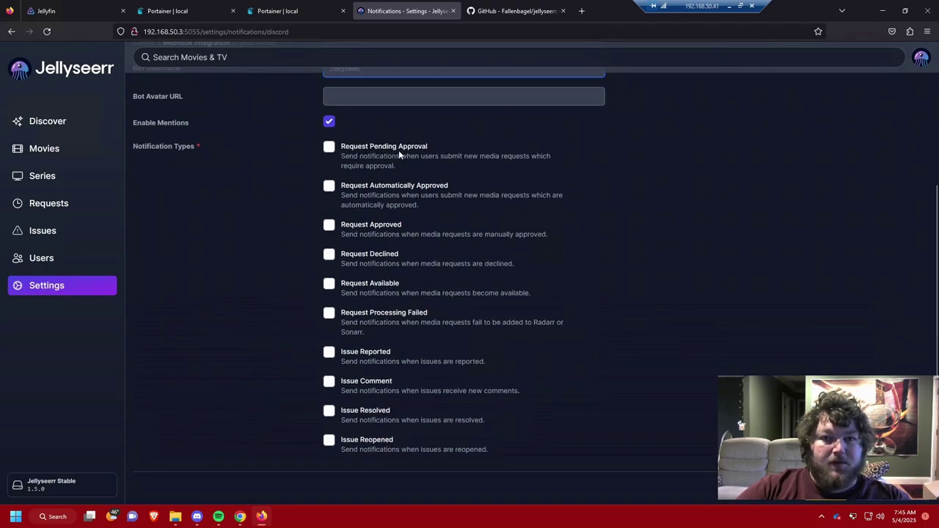
{"action": "left_click", "coordinate": [351, 151]}
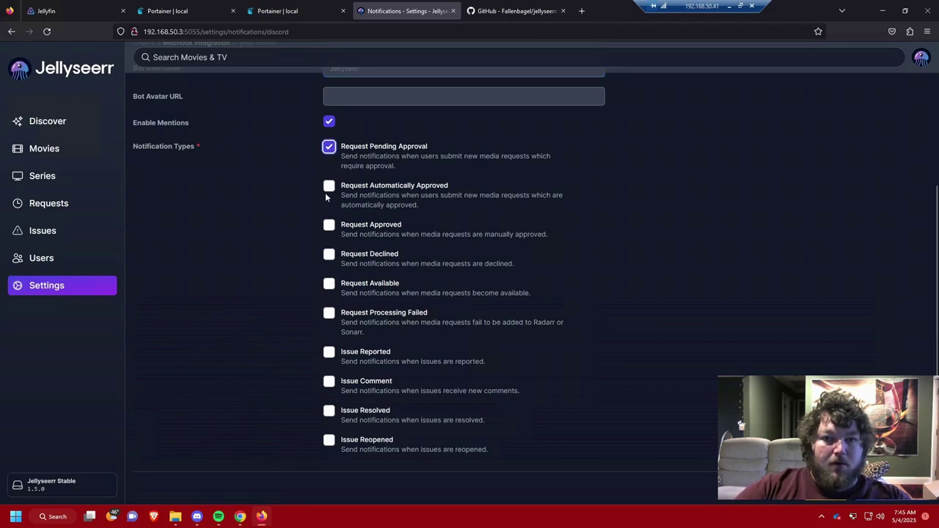
{"action": "left_click", "coordinate": [329, 228]}
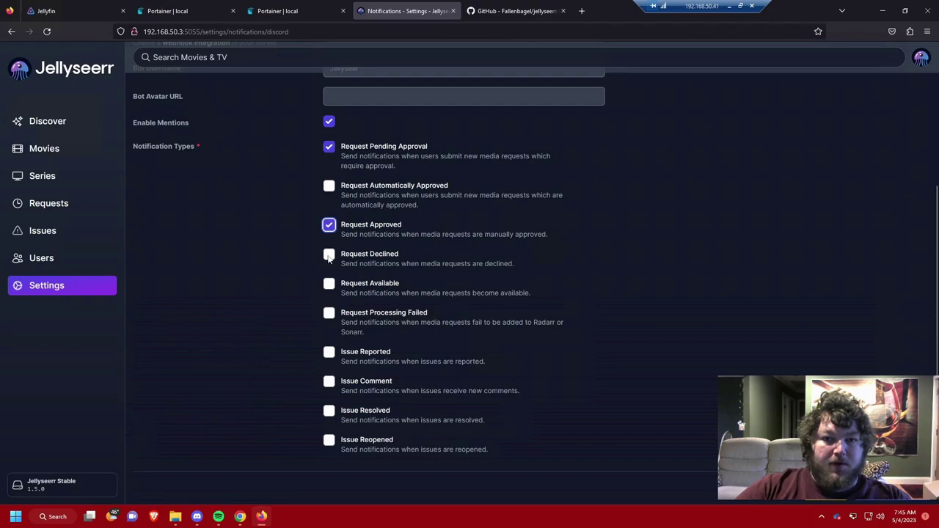
{"action": "left_click", "coordinate": [329, 255]}
{"action": "left_click", "coordinate": [328, 285]}
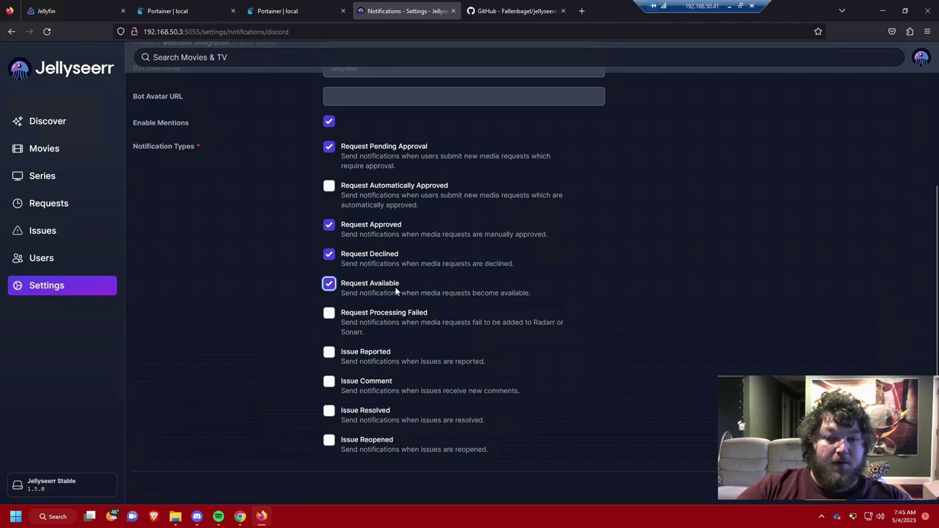
{"action": "scroll", "coordinate": [344, 333], "scroll_direction": "down", "scroll_amount": 1}
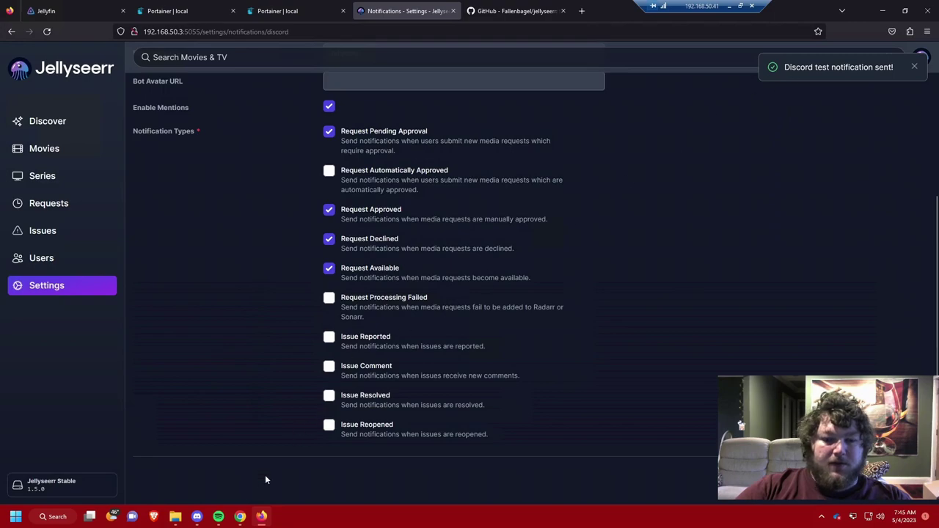
{"action": "left_click", "coordinate": [197, 517]}
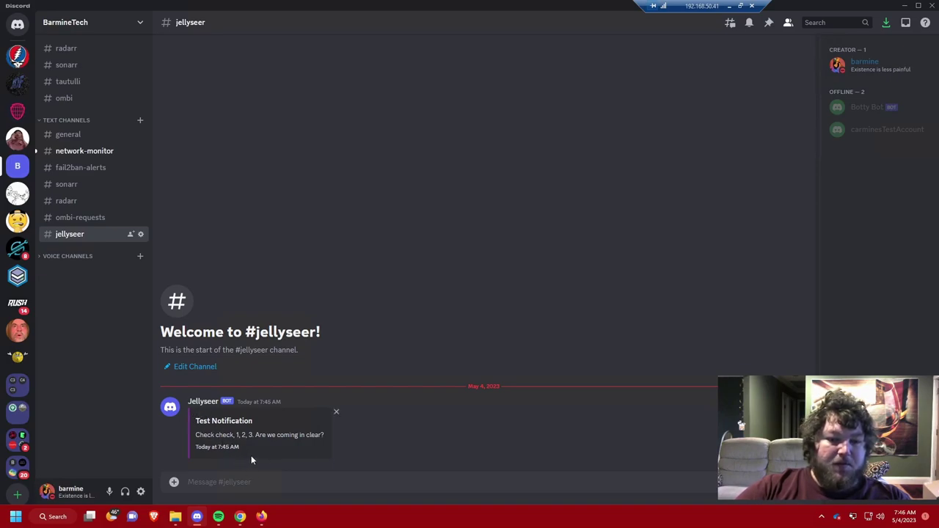
After seeing the test message in #jellyseer, switch back to Jellyseerr in Firefox.
{"action": "left_click", "coordinate": [263, 516]}
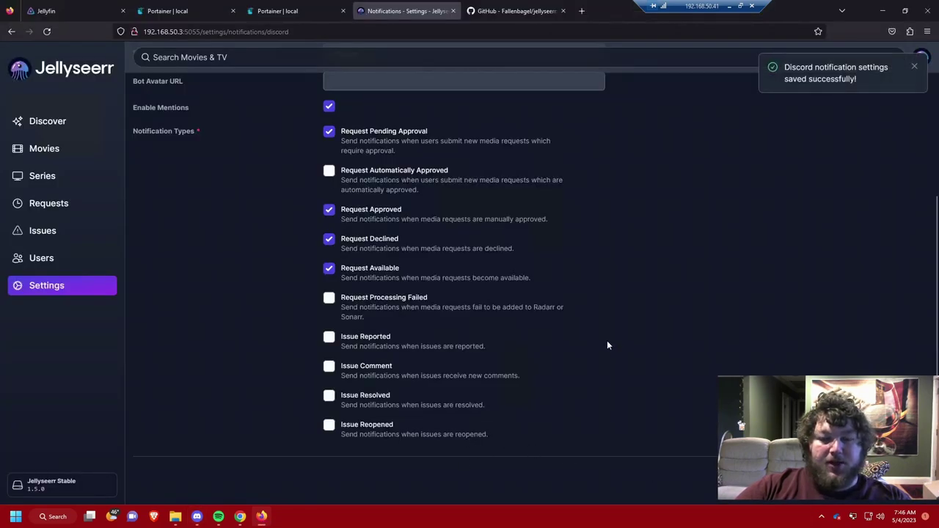
Save the Discord settings, check Jobs & Cache and About (version 1.5.0), then browse Movies.
{"action": "scroll", "coordinate": [223, 278], "scroll_direction": "up", "scroll_amount": 3}
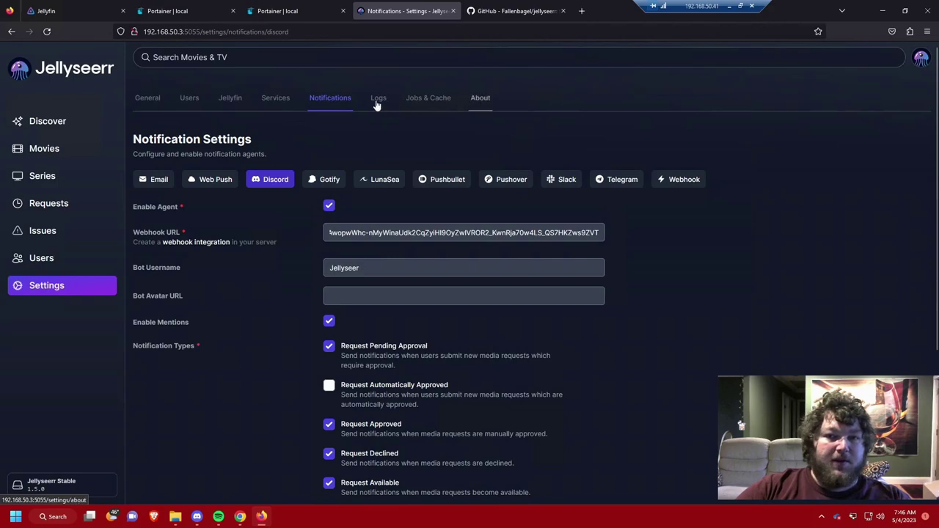
{"action": "left_click", "coordinate": [446, 101]}
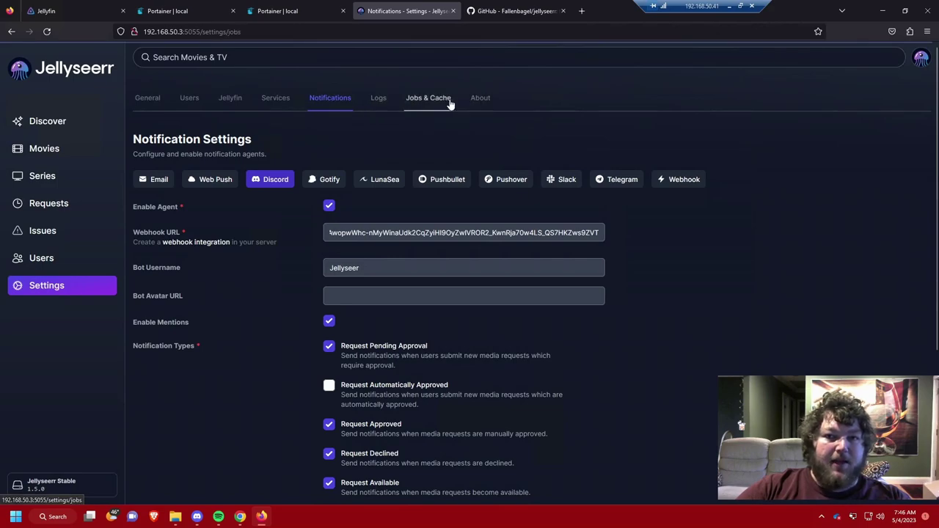
{"action": "left_click", "coordinate": [482, 103]}
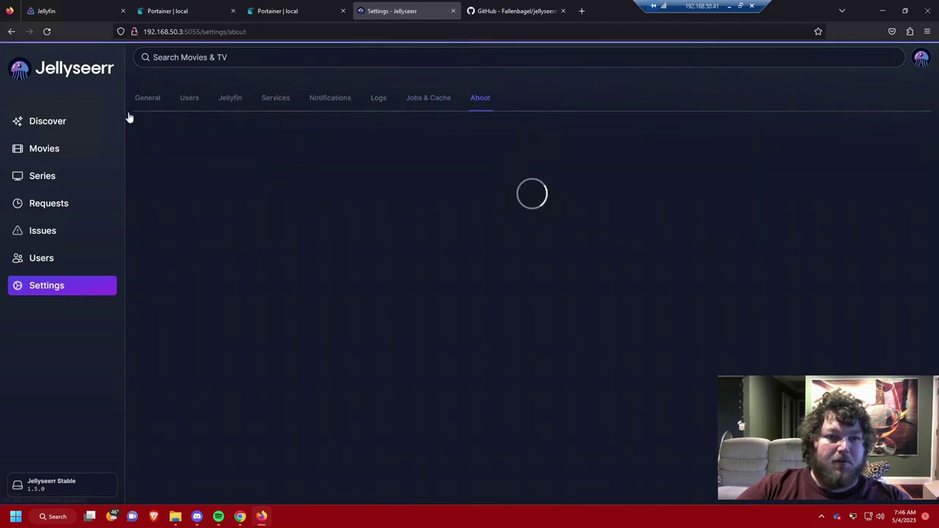
{"action": "left_click", "coordinate": [44, 149]}
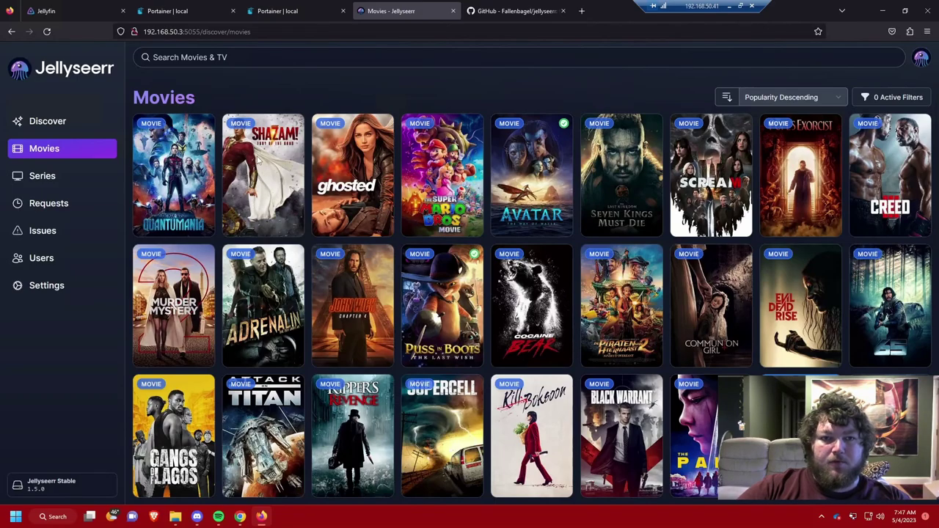
Request Shazam! Fury of the Gods and view its auto-approved notification in Discord's #jellyseer channel.
{"action": "left_click", "coordinate": [259, 163]}
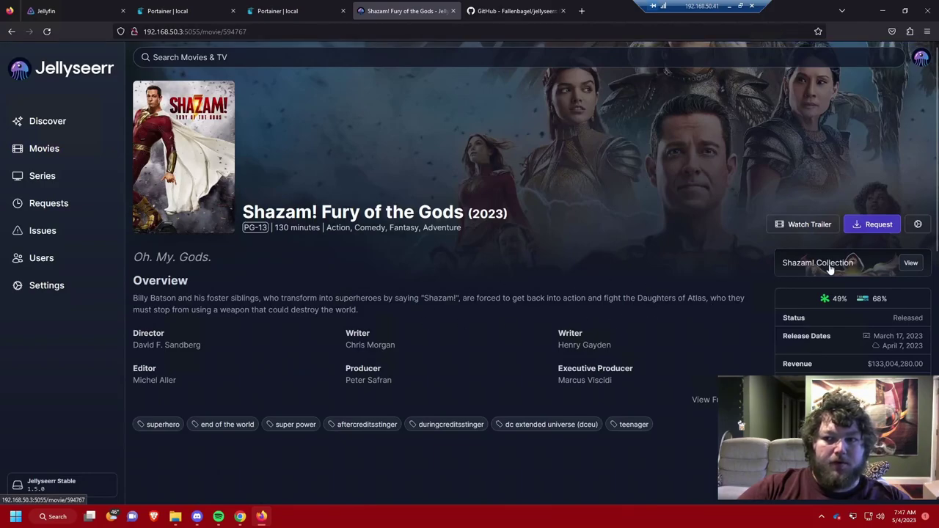
{"action": "left_click", "coordinate": [878, 224]}
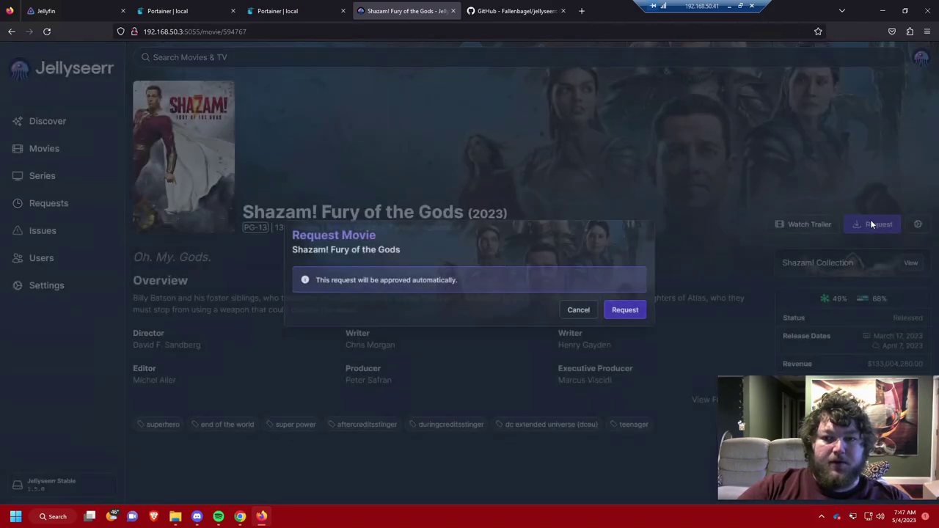
{"action": "left_click", "coordinate": [625, 312]}
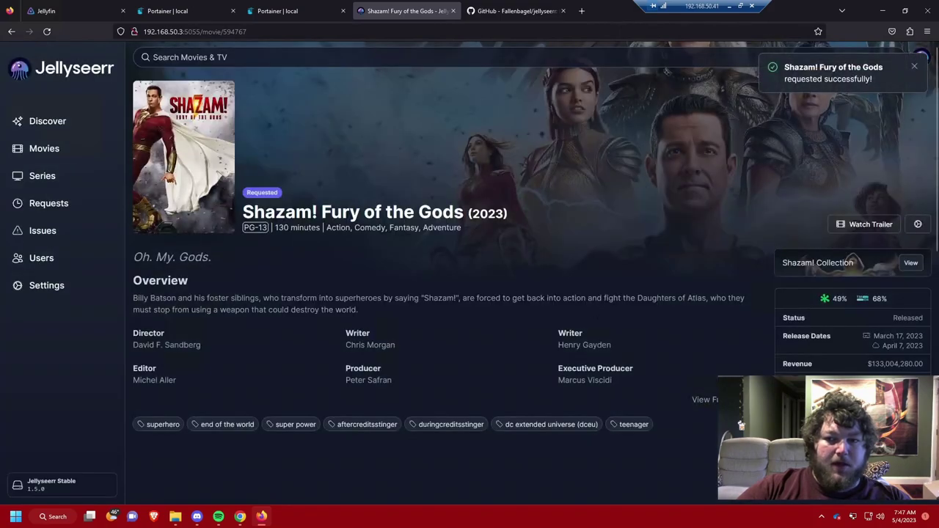
{"action": "left_click", "coordinate": [196, 515]}
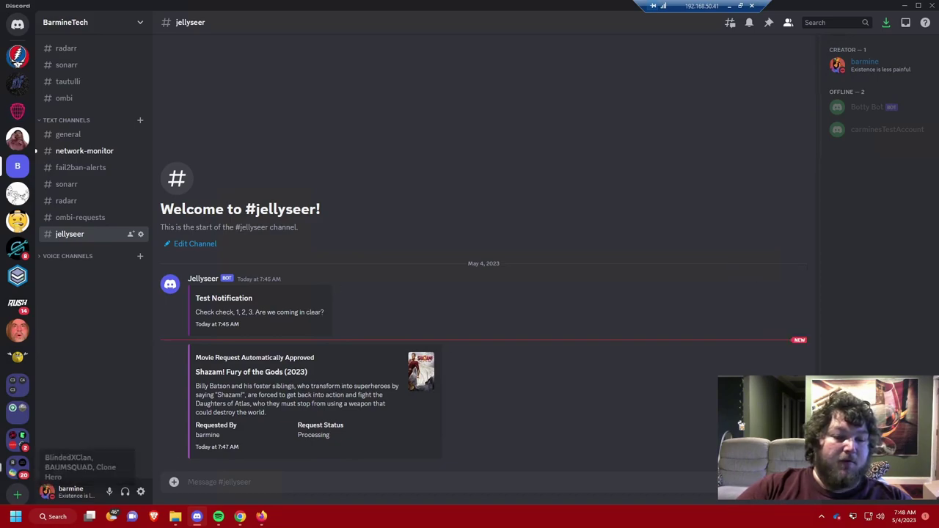
Delete the existing Shazam! Fury of the Gods request from the Requests list.
{"action": "key", "text": "alt+Tab"}
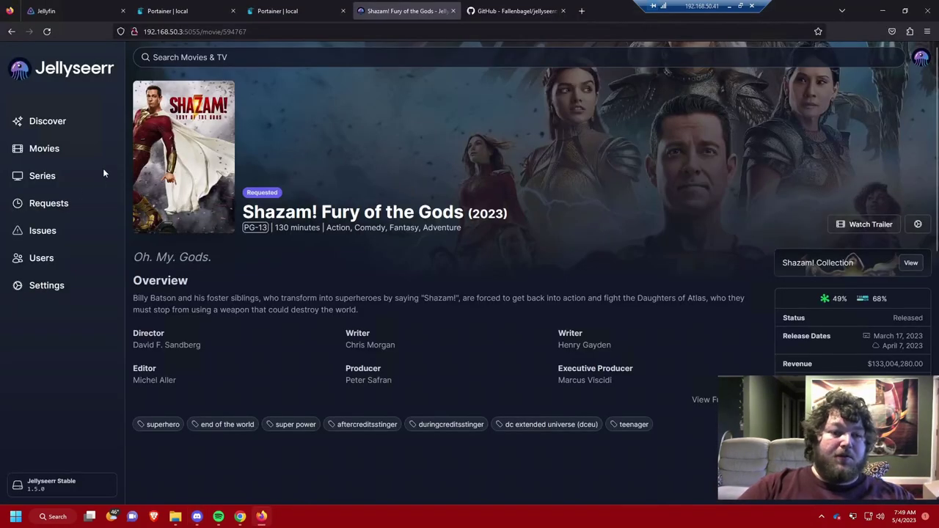
{"action": "left_click", "coordinate": [62, 207]}
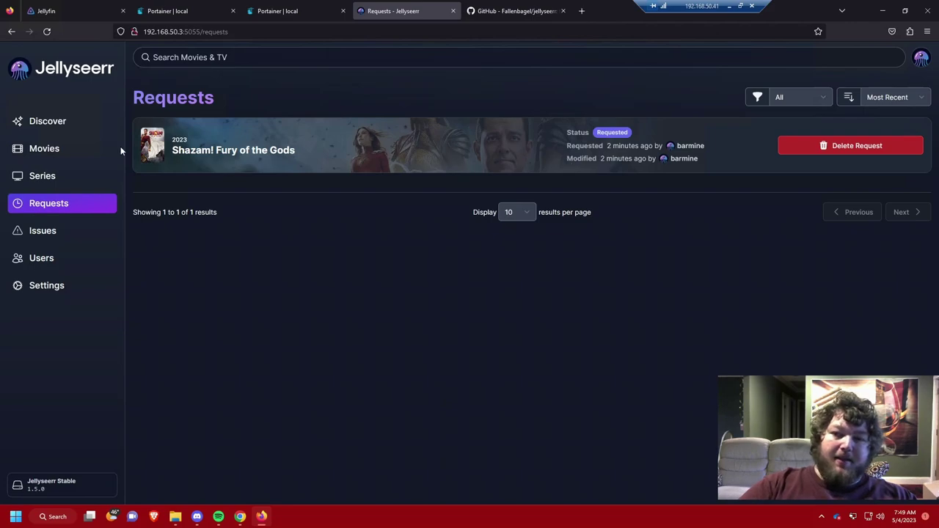
{"action": "left_click", "coordinate": [812, 150]}
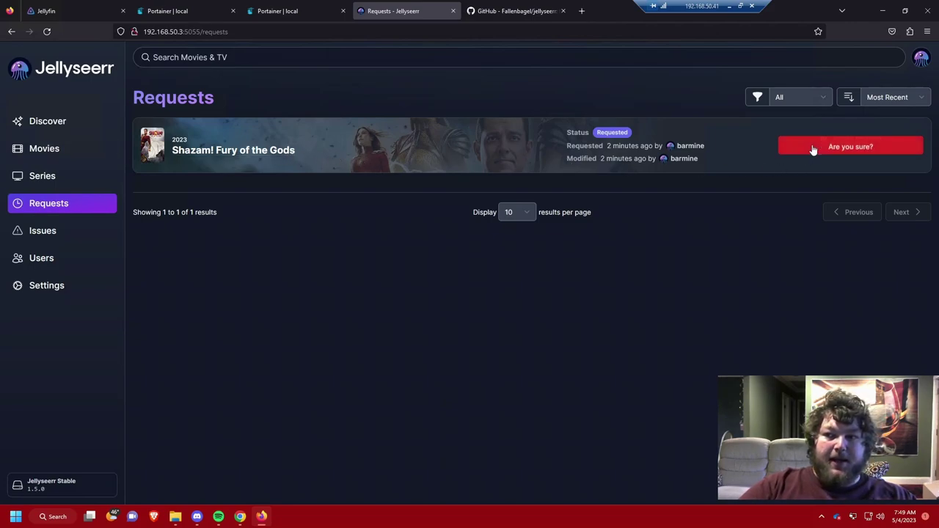
{"action": "left_click", "coordinate": [849, 148]}
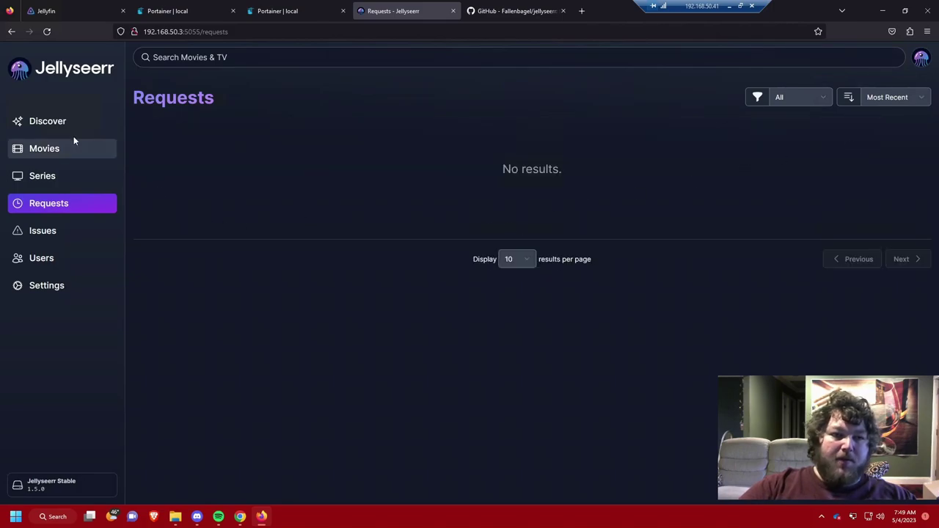
Submit a new request for Shazam! Fury of the Gods and confirm it appears under Requests.
{"action": "left_click", "coordinate": [76, 147]}
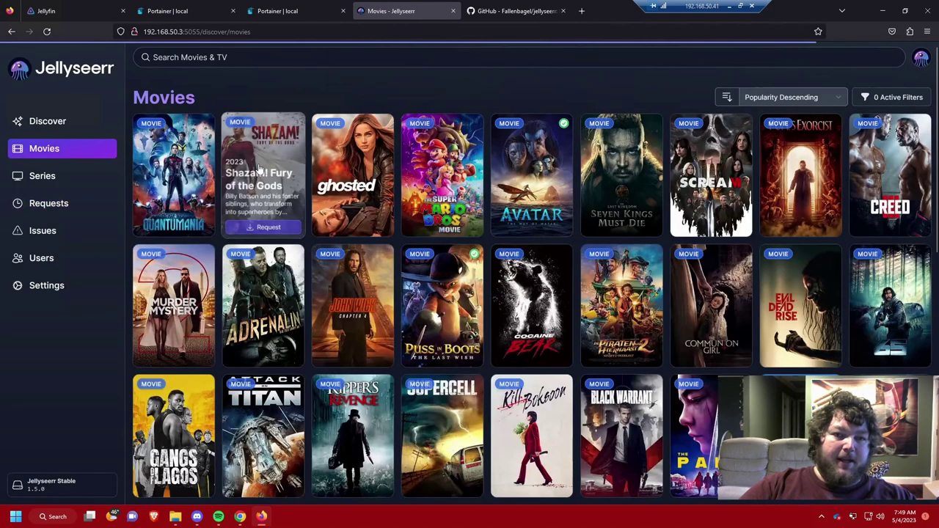
{"action": "left_click", "coordinate": [258, 169]}
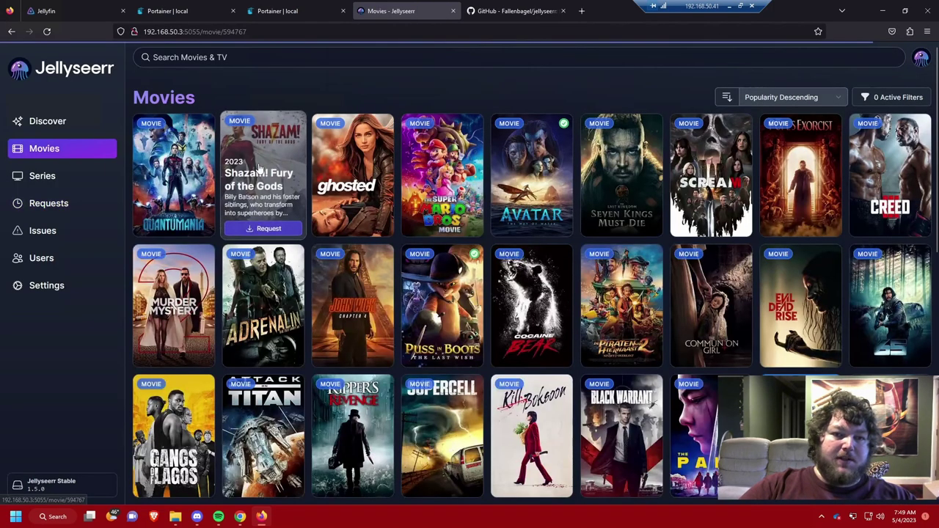
{"action": "left_click", "coordinate": [861, 221]}
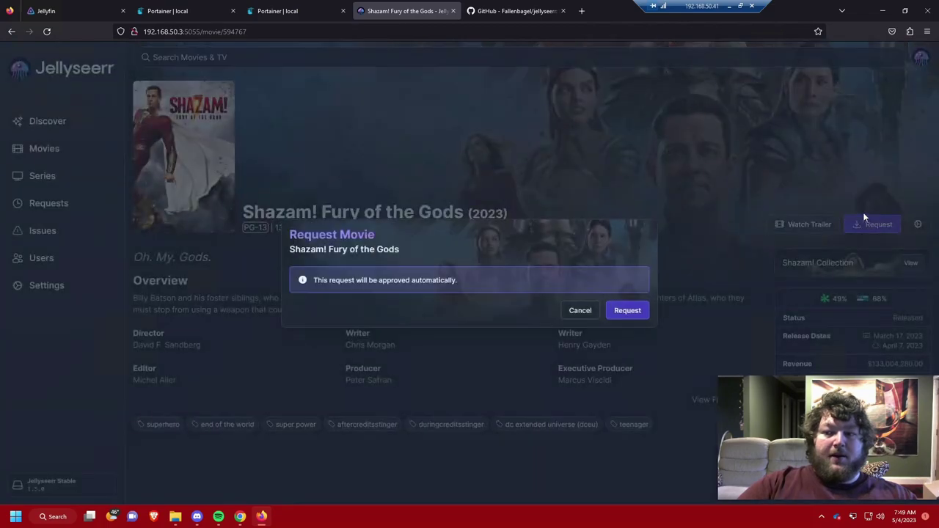
{"action": "left_click", "coordinate": [631, 311]}
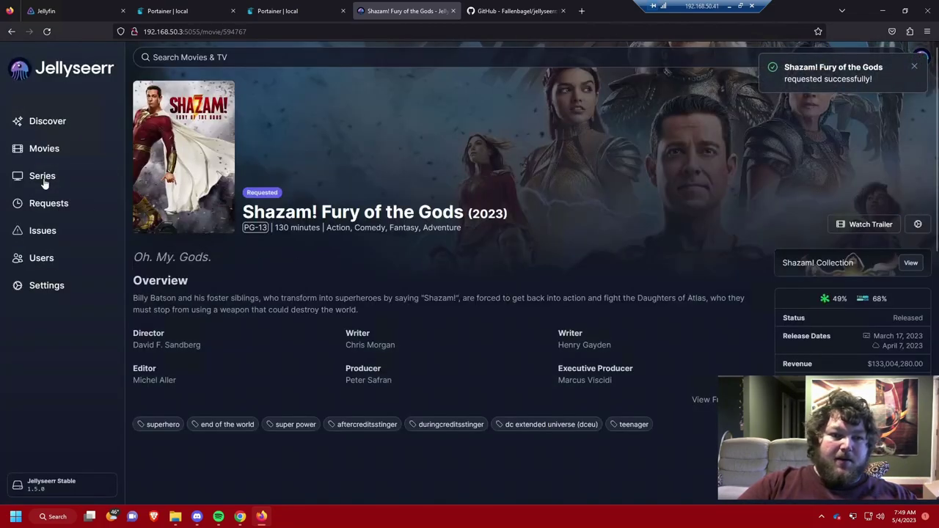
{"action": "left_click", "coordinate": [53, 209]}
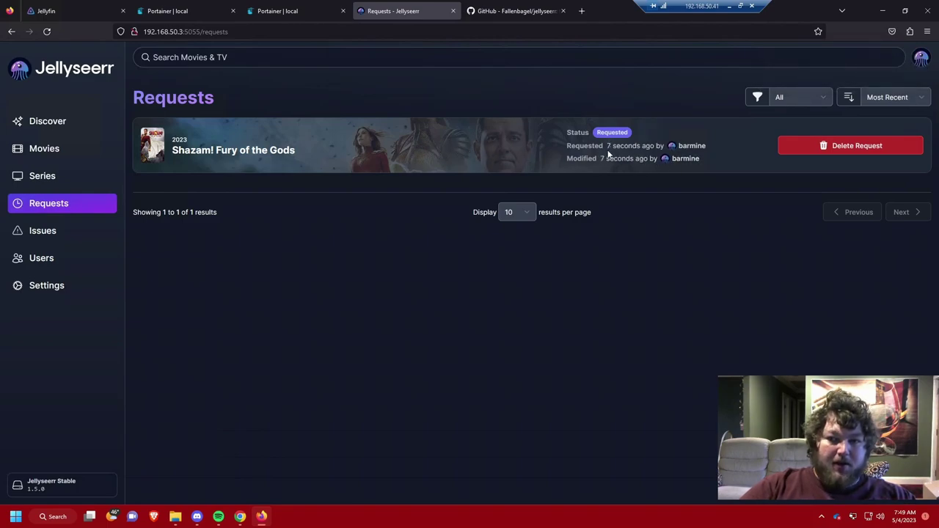
Inspect the requester's profile, Permissions and General settings, then return to the Shazam request list.
{"action": "left_click", "coordinate": [696, 149]}
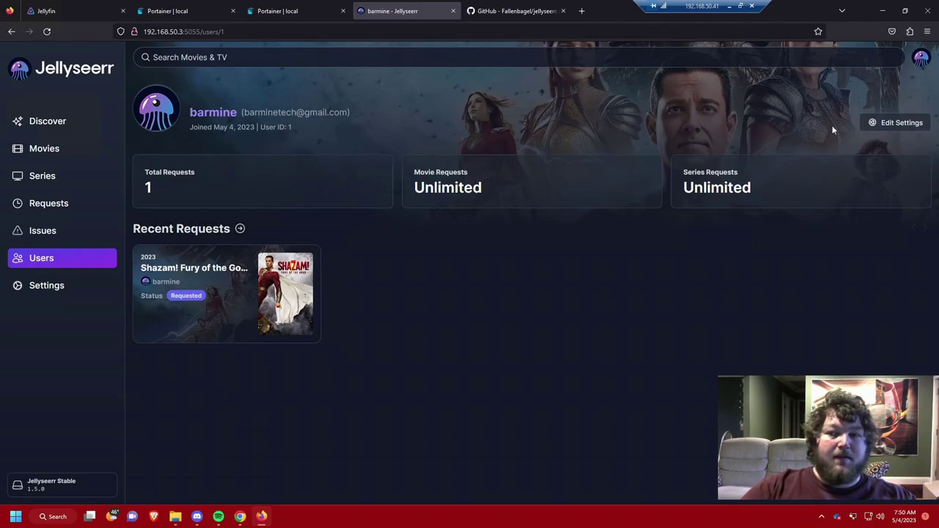
{"action": "left_click", "coordinate": [900, 125]}
{"action": "scroll", "coordinate": [258, 321], "scroll_direction": "down", "scroll_amount": 1}
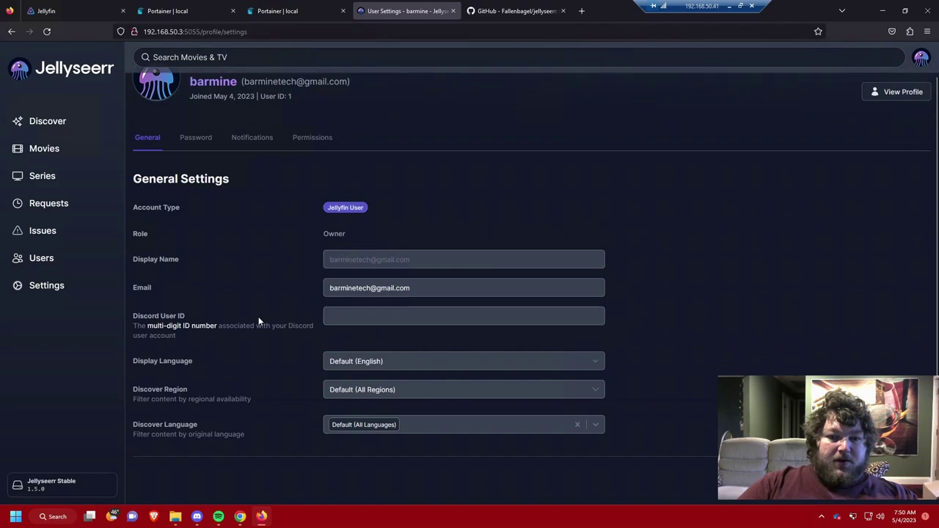
{"action": "left_click", "coordinate": [313, 138]}
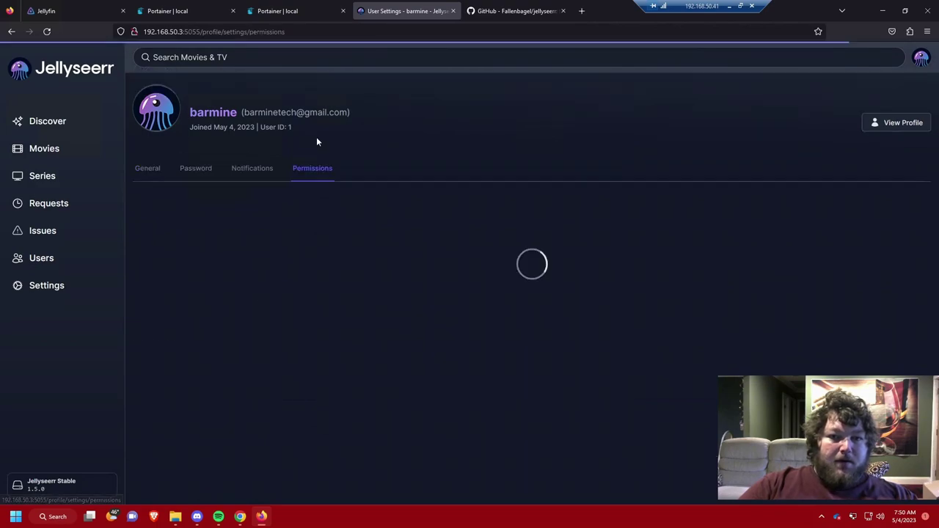
{"action": "scroll", "coordinate": [288, 272], "scroll_direction": "down", "scroll_amount": 7}
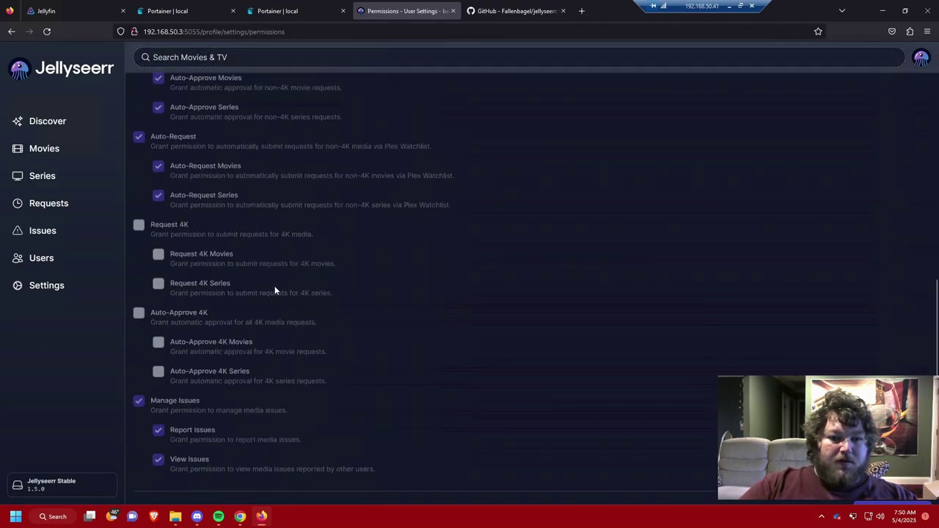
{"action": "scroll", "coordinate": [237, 330], "scroll_direction": "up", "scroll_amount": 10}
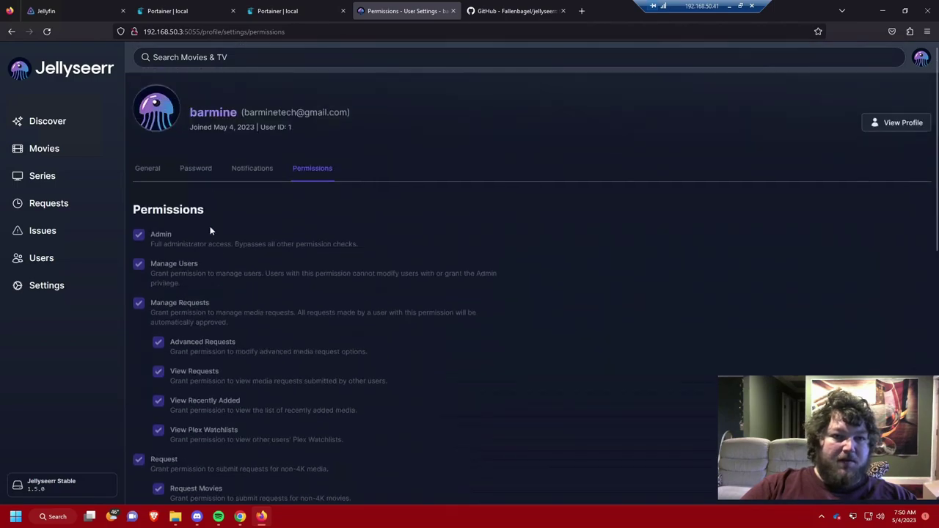
{"action": "left_click", "coordinate": [144, 171]}
{"action": "scroll", "coordinate": [341, 348], "scroll_direction": "down", "scroll_amount": 1}
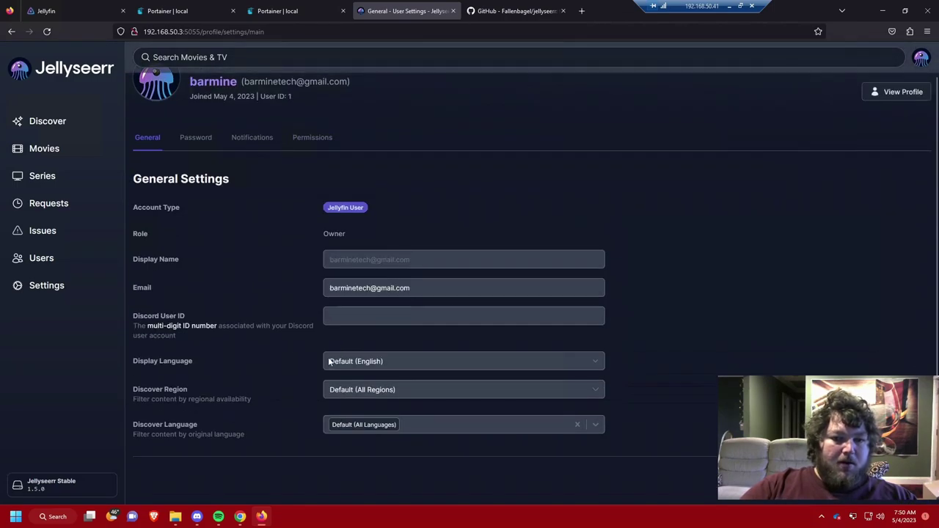
{"action": "scroll", "coordinate": [220, 309], "scroll_direction": "up", "scroll_amount": 1}
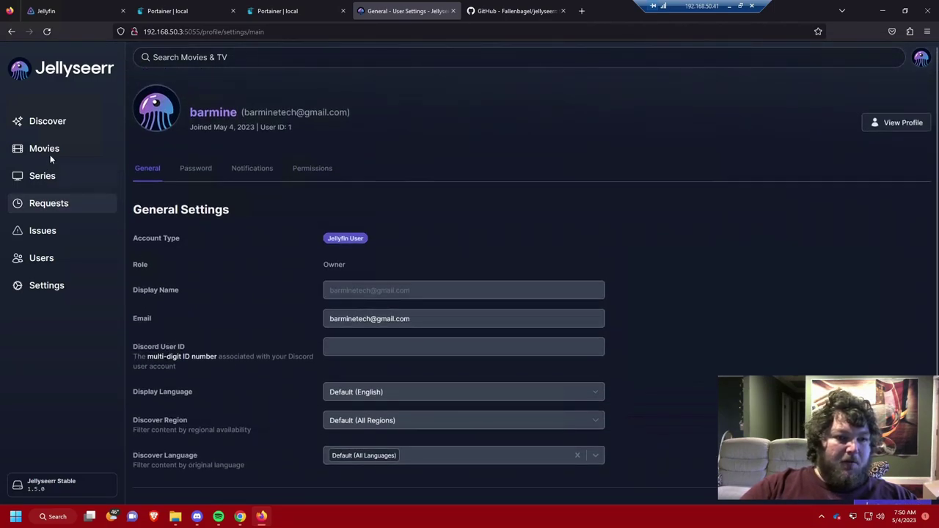
{"action": "left_click", "coordinate": [51, 152]}
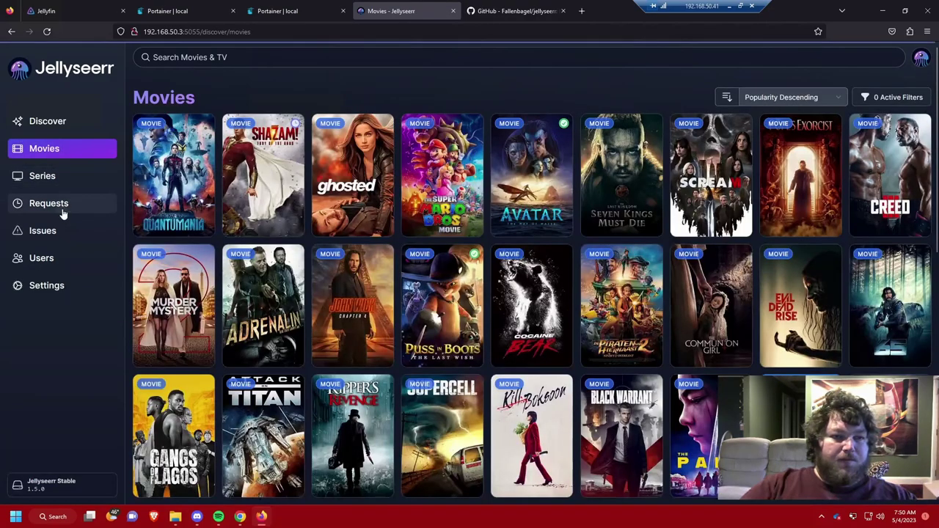
{"action": "left_click", "coordinate": [60, 211]}
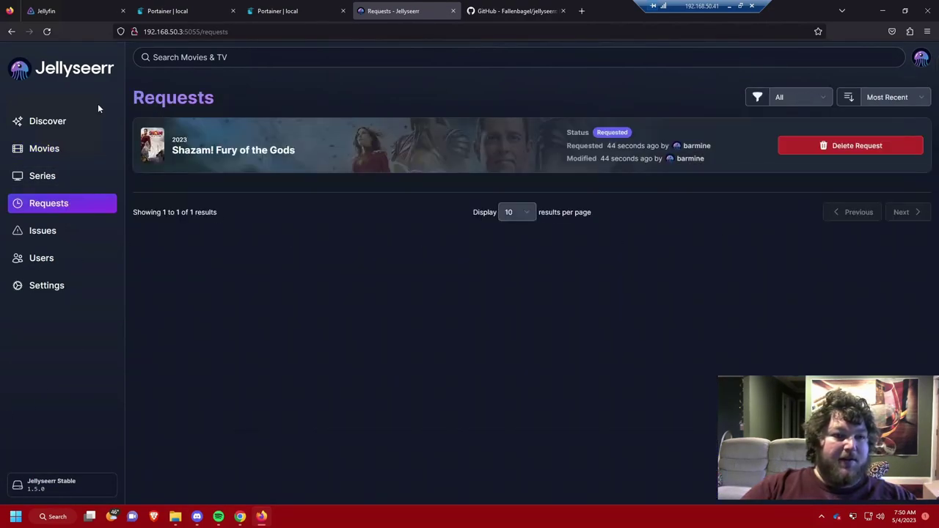
Find Ted 2 in Discover's Recently Added row and open its Available details page.
{"action": "left_click", "coordinate": [55, 123]}
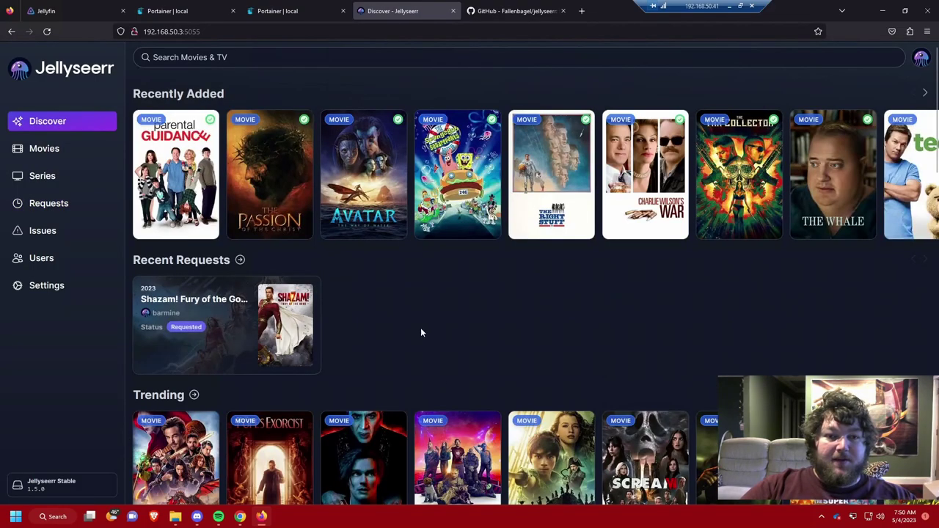
{"action": "scroll", "coordinate": [433, 345], "scroll_direction": "down", "scroll_amount": 4}
{"action": "scroll", "coordinate": [455, 377], "scroll_direction": "up", "scroll_amount": 3}
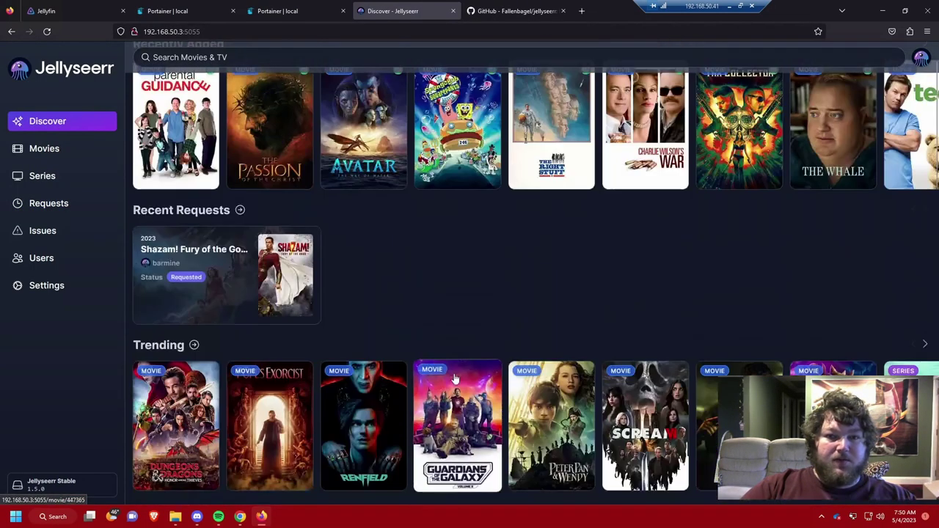
{"action": "scroll", "coordinate": [455, 378], "scroll_direction": "up", "scroll_amount": 1}
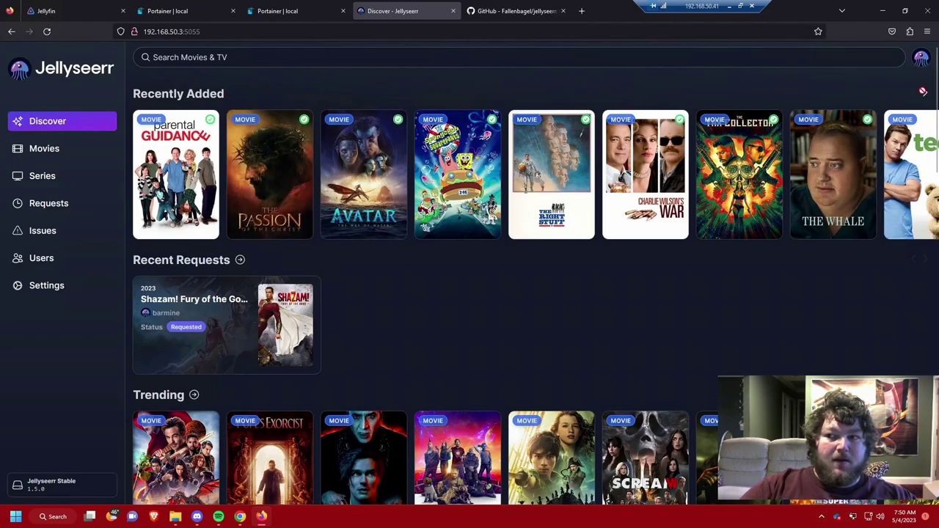
{"action": "left_click", "coordinate": [923, 91]}
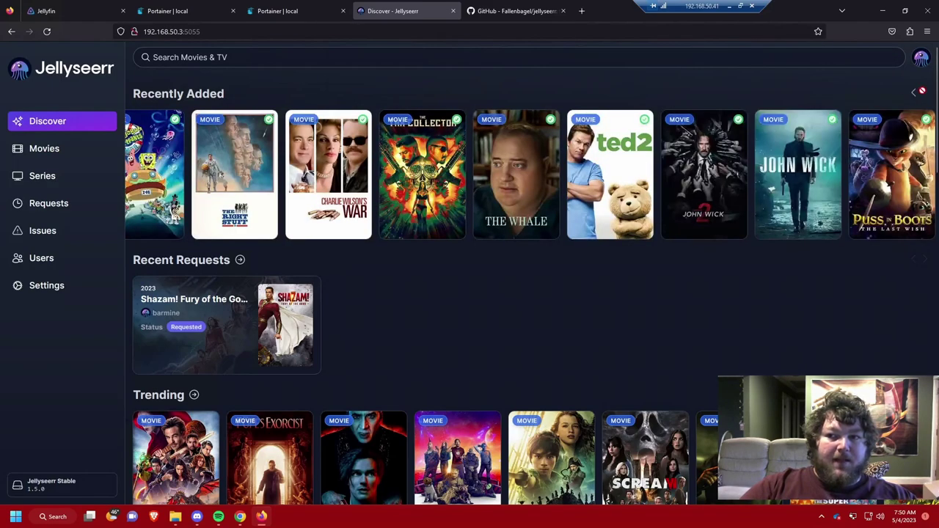
{"action": "left_click", "coordinate": [619, 170]}
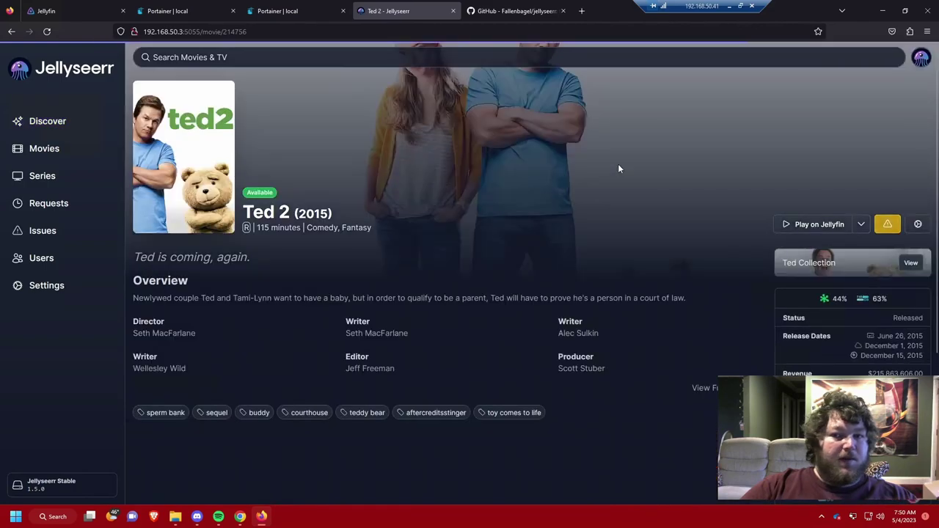
{"action": "left_click", "coordinate": [800, 226]}
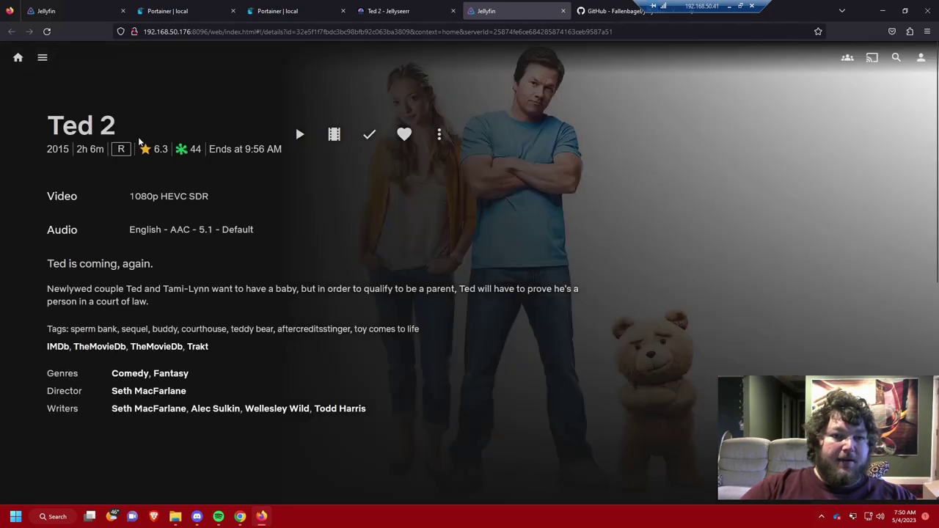
{"action": "left_click", "coordinate": [564, 12]}
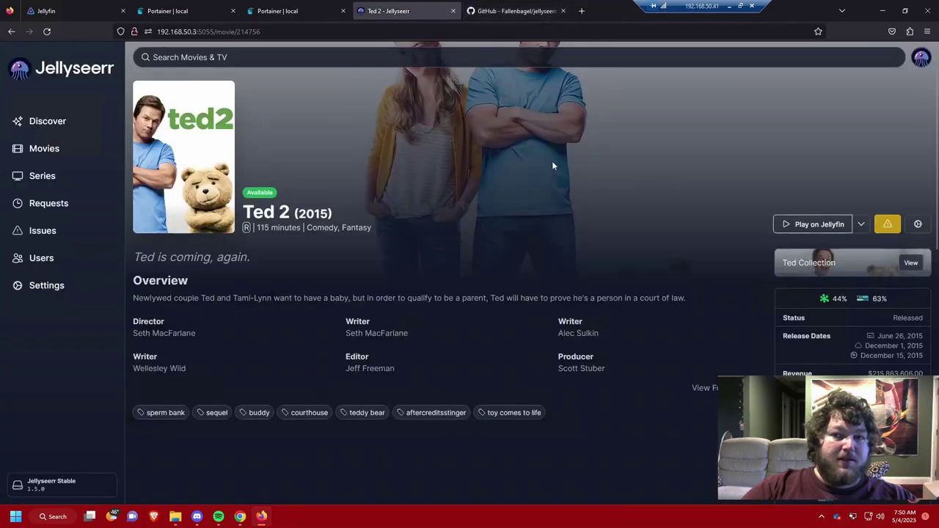
{"action": "left_click", "coordinate": [861, 224]}
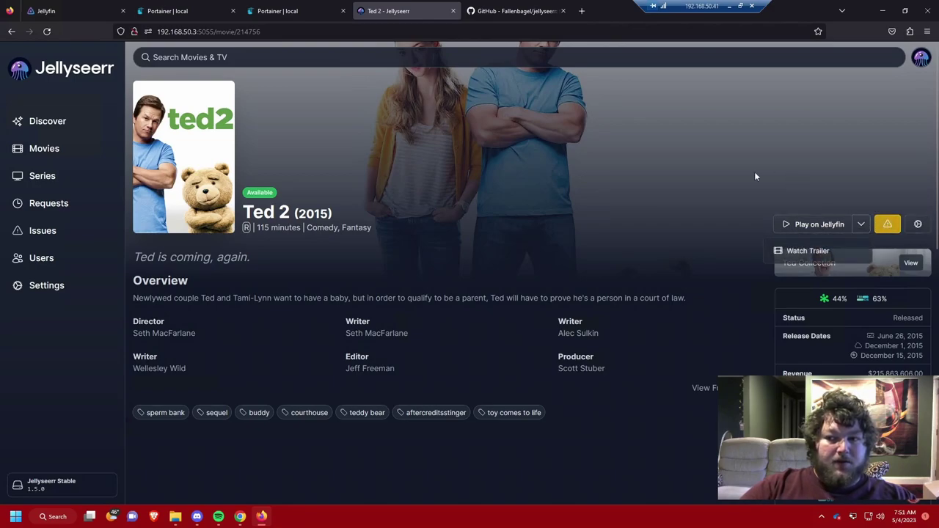